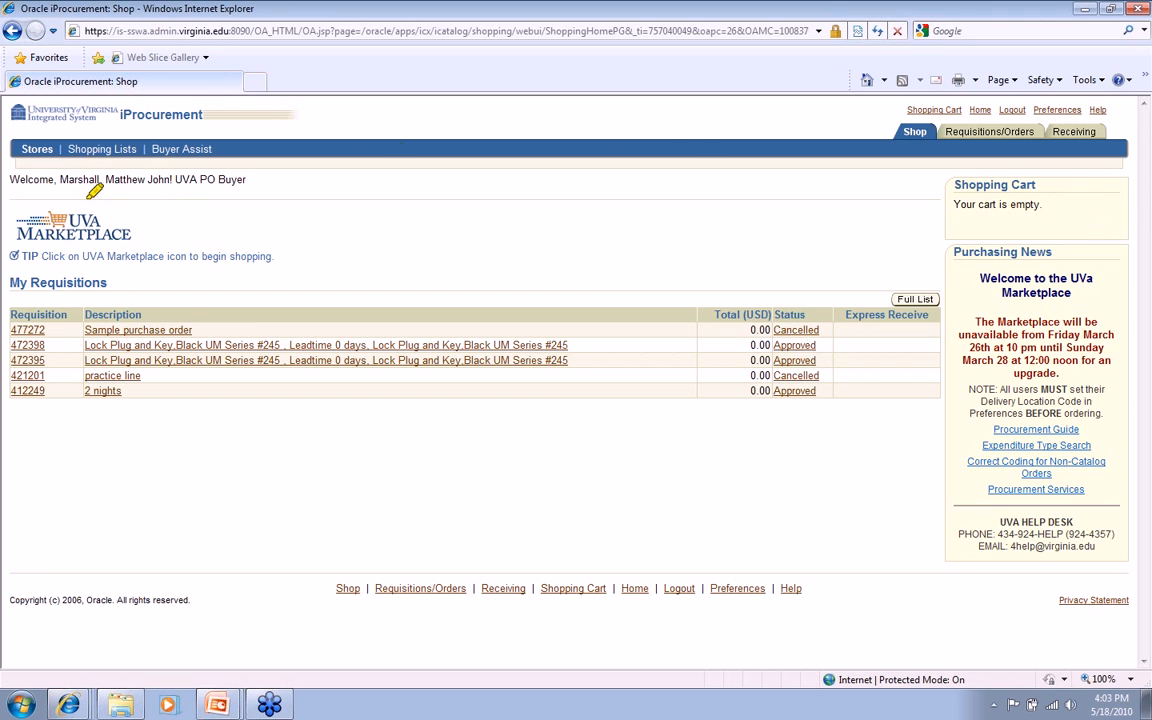
mouse_move(48, 193)
mouse_down()
mouse_move(85, 253)
mouse_move(105, 170)
mouse_move(42, 175)
mouse_move(48, 195)
mouse_up()
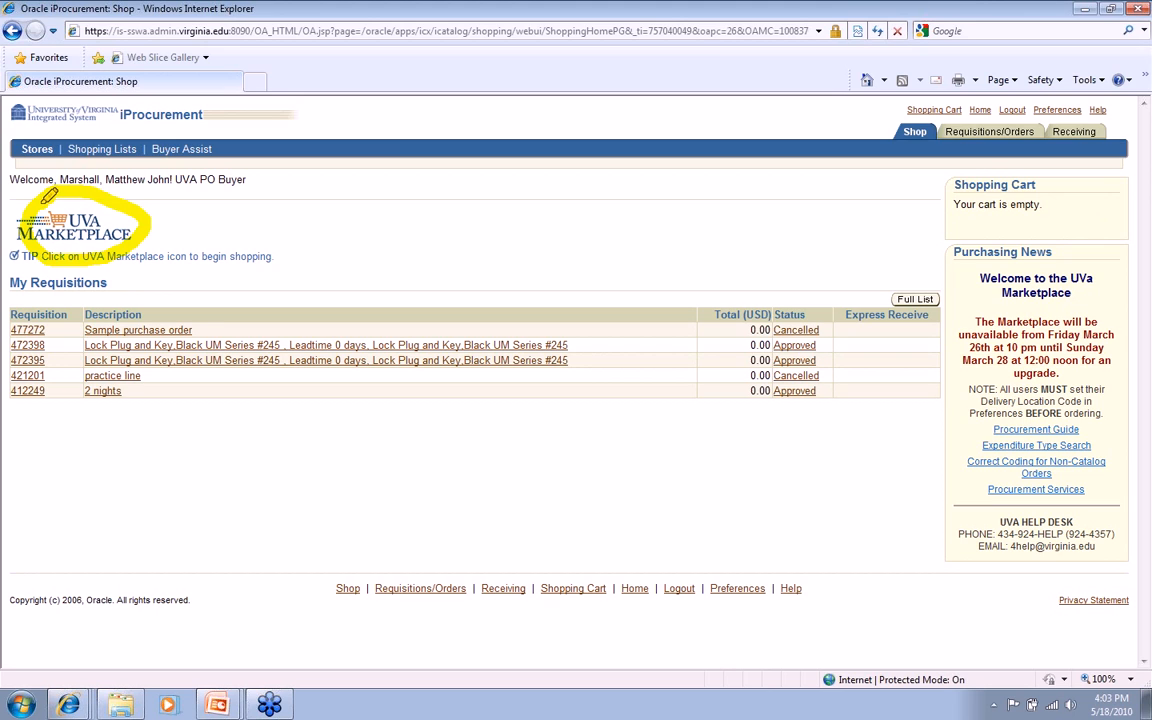
mouse_move(88, 190)
mouse_down()
mouse_move(116, 162)
mouse_move(218, 138)
mouse_move(138, 106)
mouse_move(170, 167)
mouse_up()
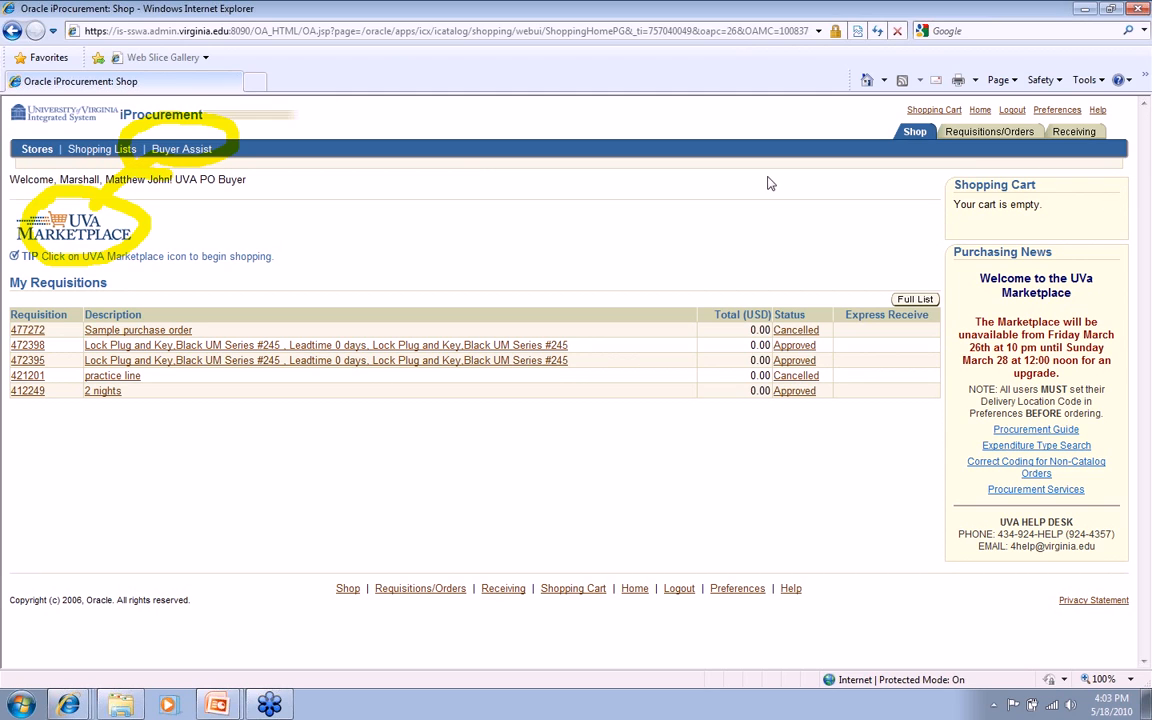
Open a Buyer Assist non-catalog request and set its item type to "Services billed by quantity"
click(176, 153)
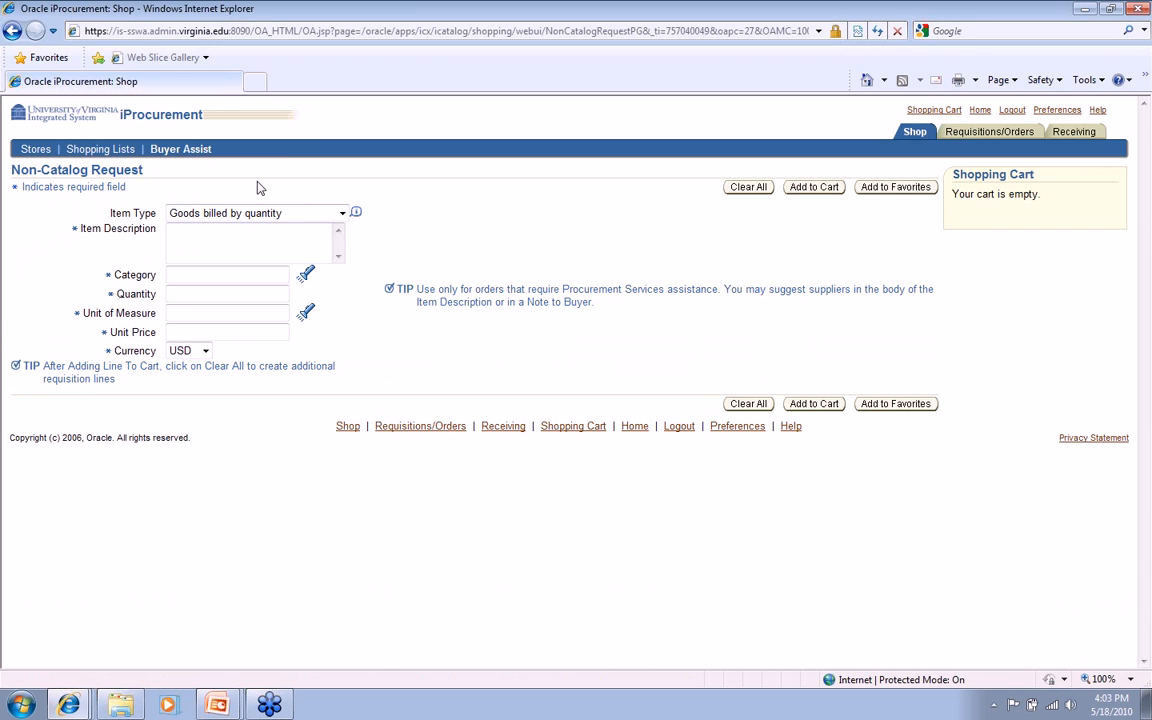
click(341, 214)
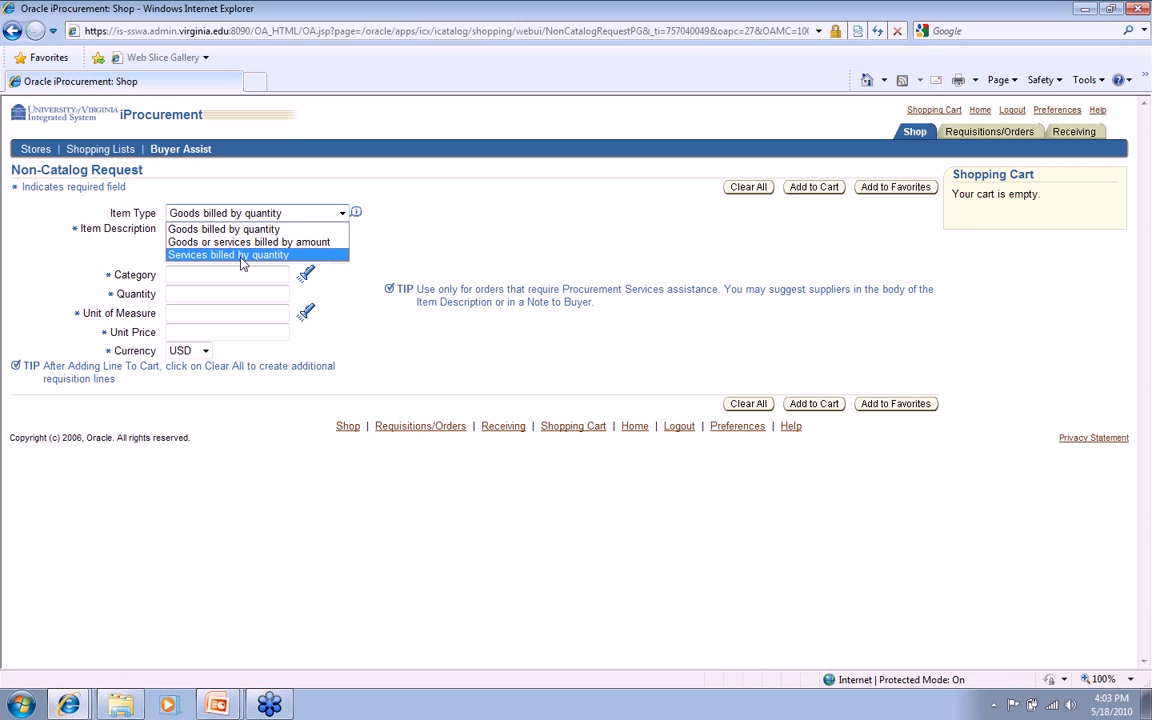
click(241, 256)
Enter "OMNI HOTEL Richmond, Conference on July 1st, 50 attendees." as the item description
click(214, 234)
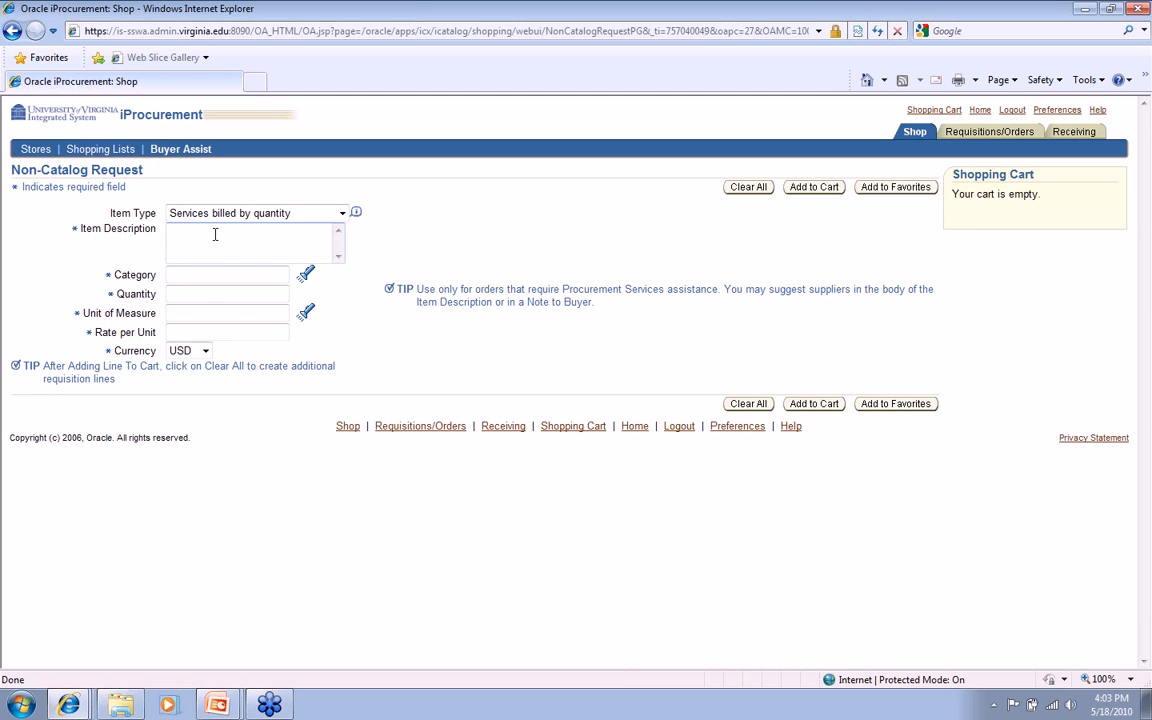
text(OMNI)
text(HOTEL Richmond,)
text(Conference on July 1st, 50 )
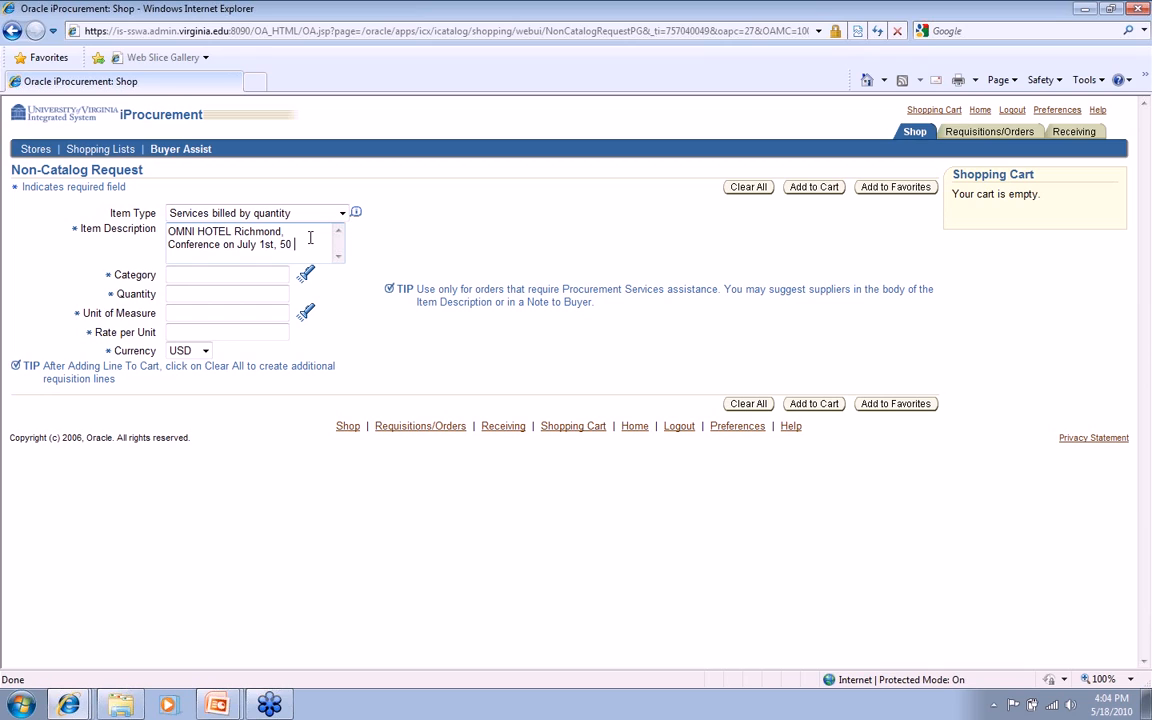
text(attendees)
key(BackSpace)
text(.)
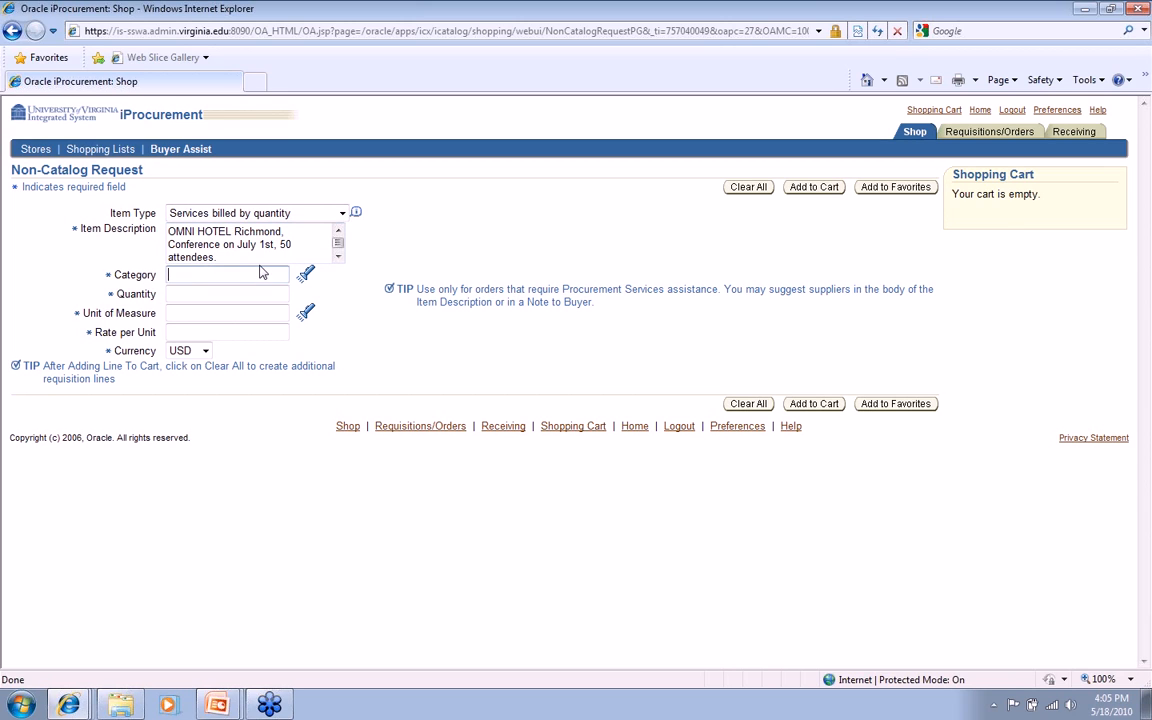
Enter MIS as the category and list all category codes in the category lookup with the % wildcard
key(Tab)
text(MIS)
click(307, 277)
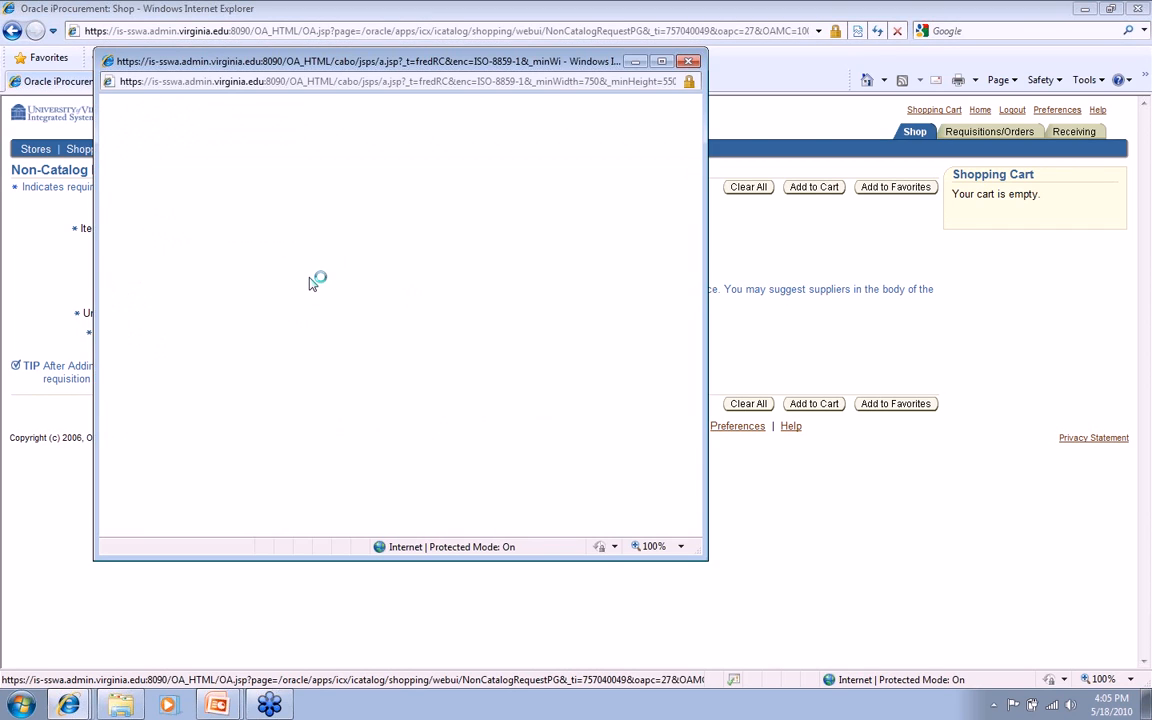
drag(350, 203, 203, 192)
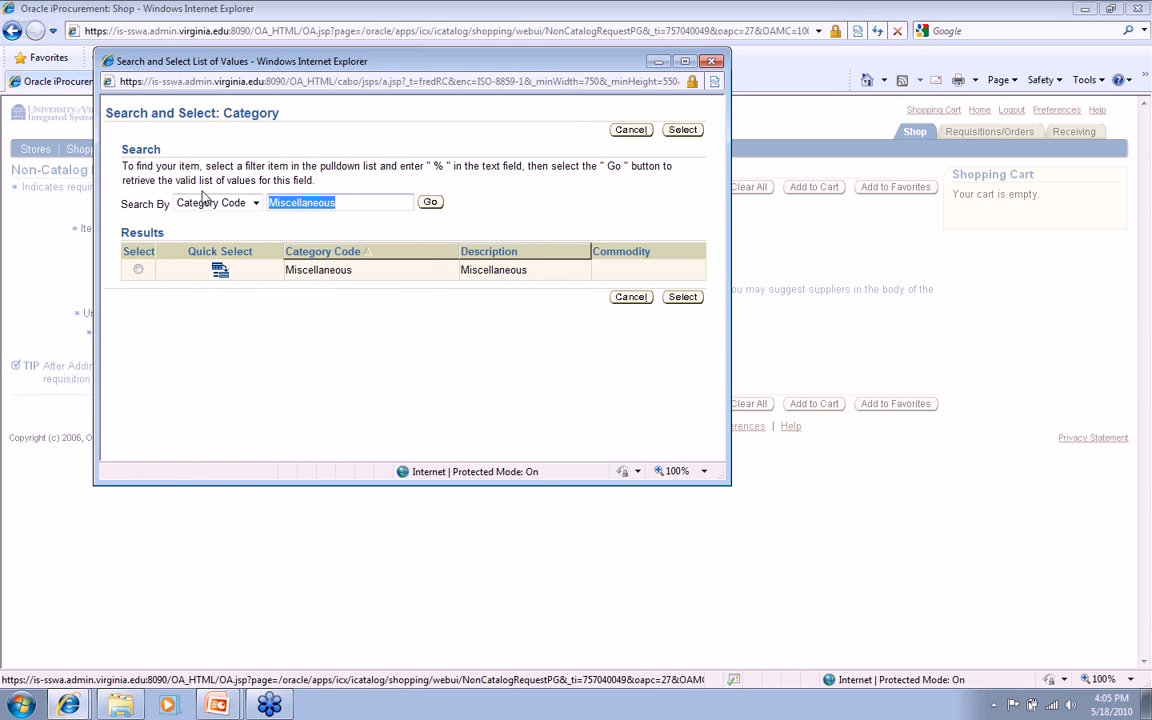
text(%)
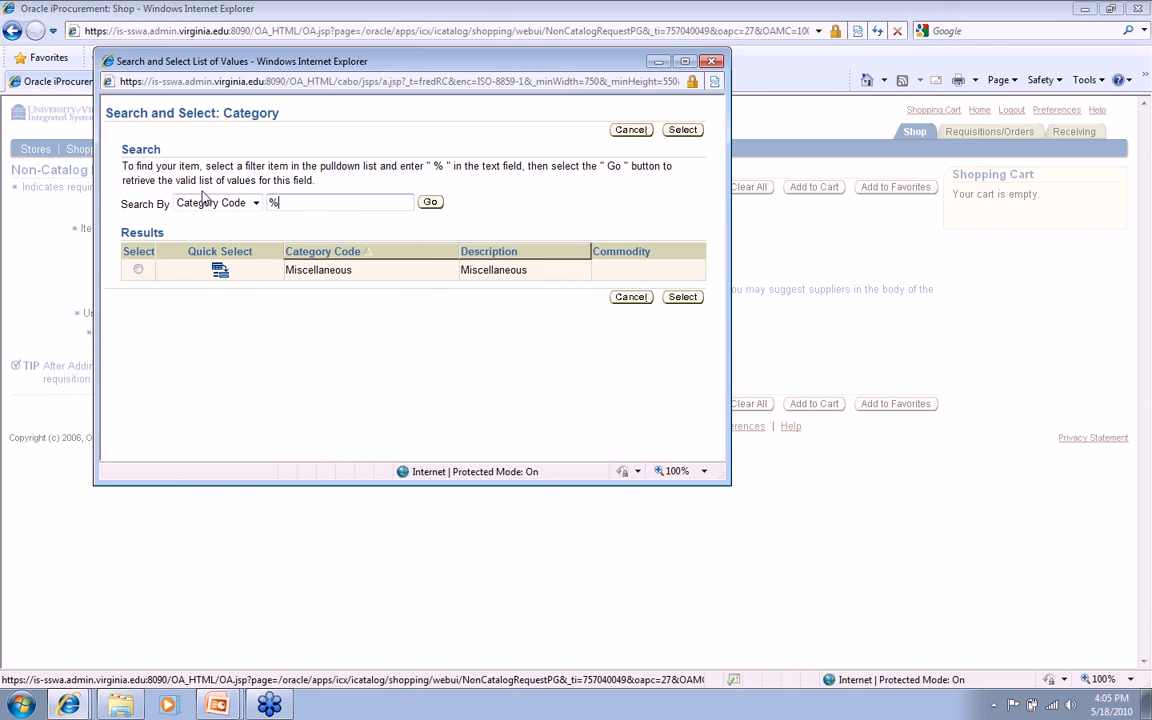
click(429, 204)
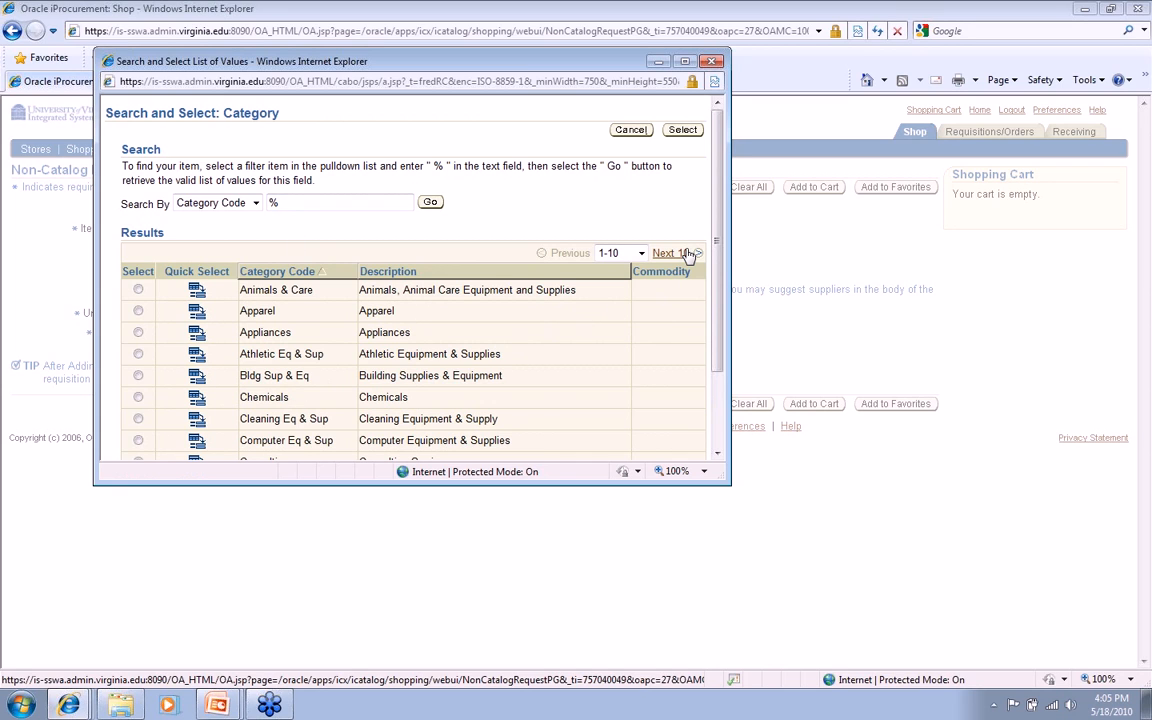
Search the category codes for "hotel" and assign Hotel/Motel as the request's category
double_click(273, 203)
text(hotel)
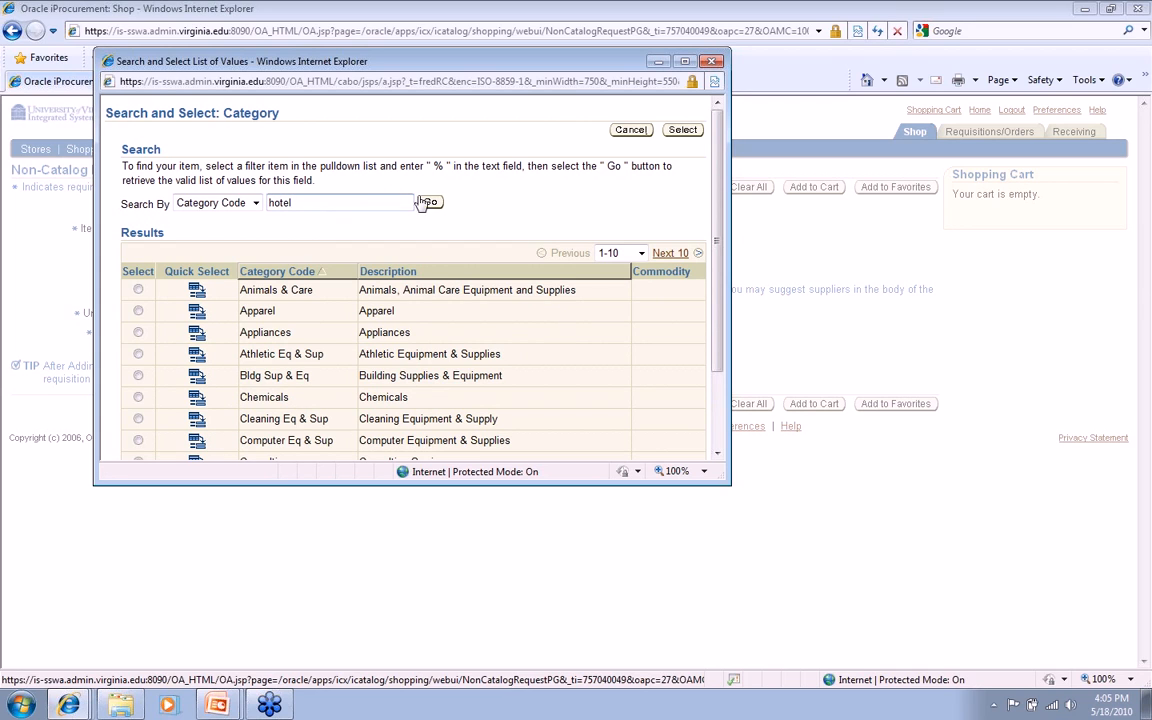
click(428, 203)
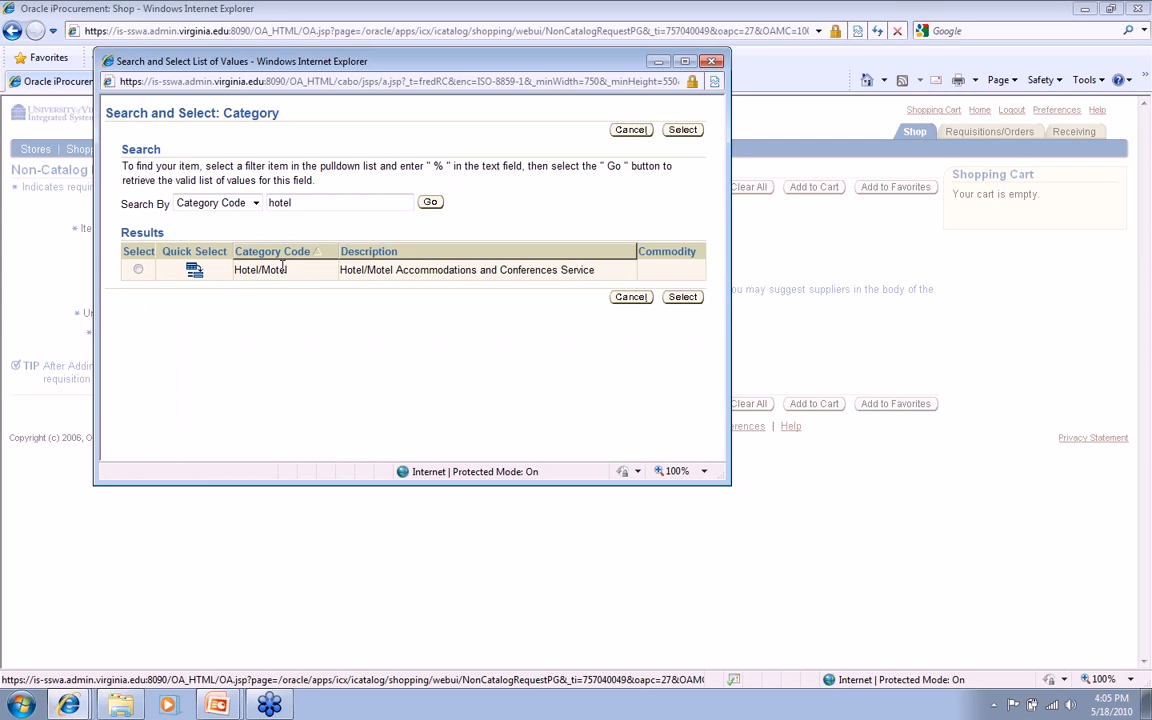
click(195, 272)
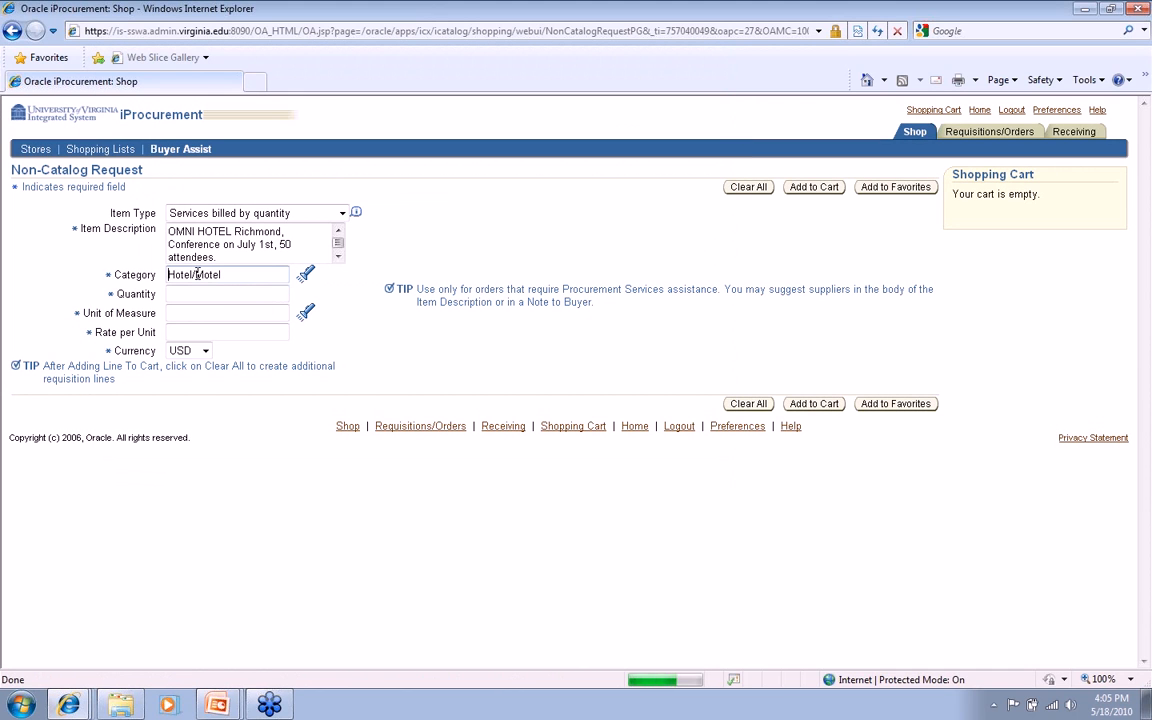
Set the request's quantity to 1000
click(219, 295)
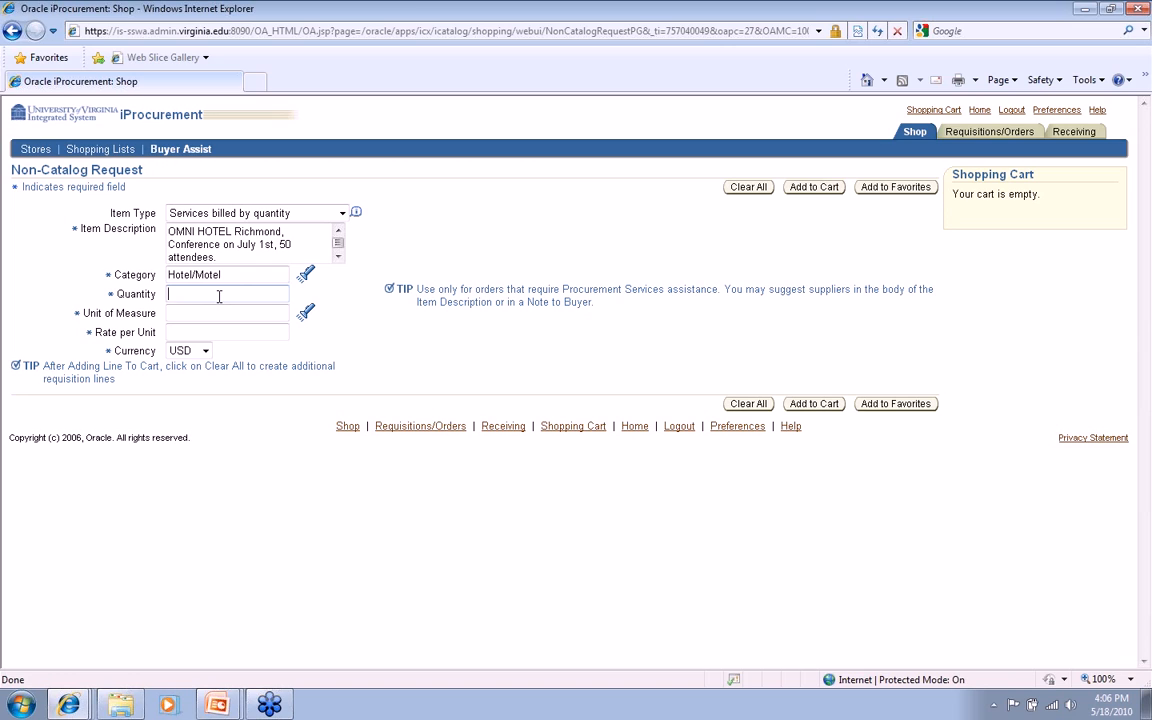
text(1000)
double_click(178, 294)
text(1)
double_click(170, 294)
text(1000)
Set the unit of measure to Each and the rate per unit to 0
click(189, 313)
click(191, 332)
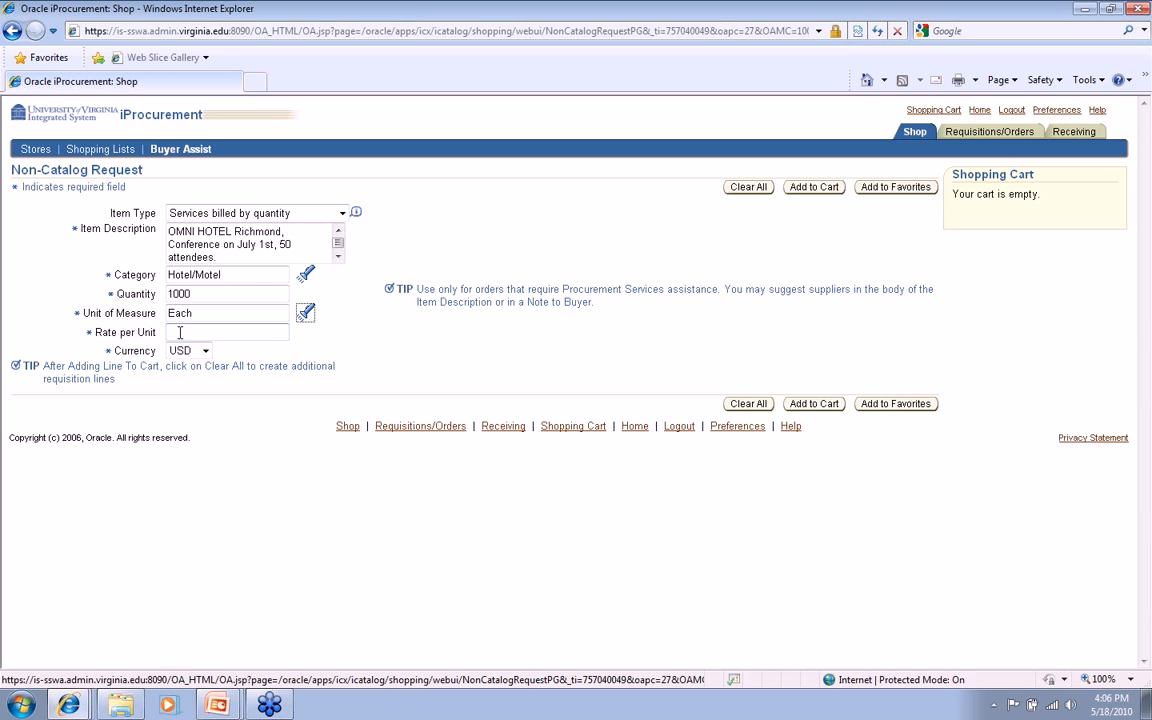
click(178, 332)
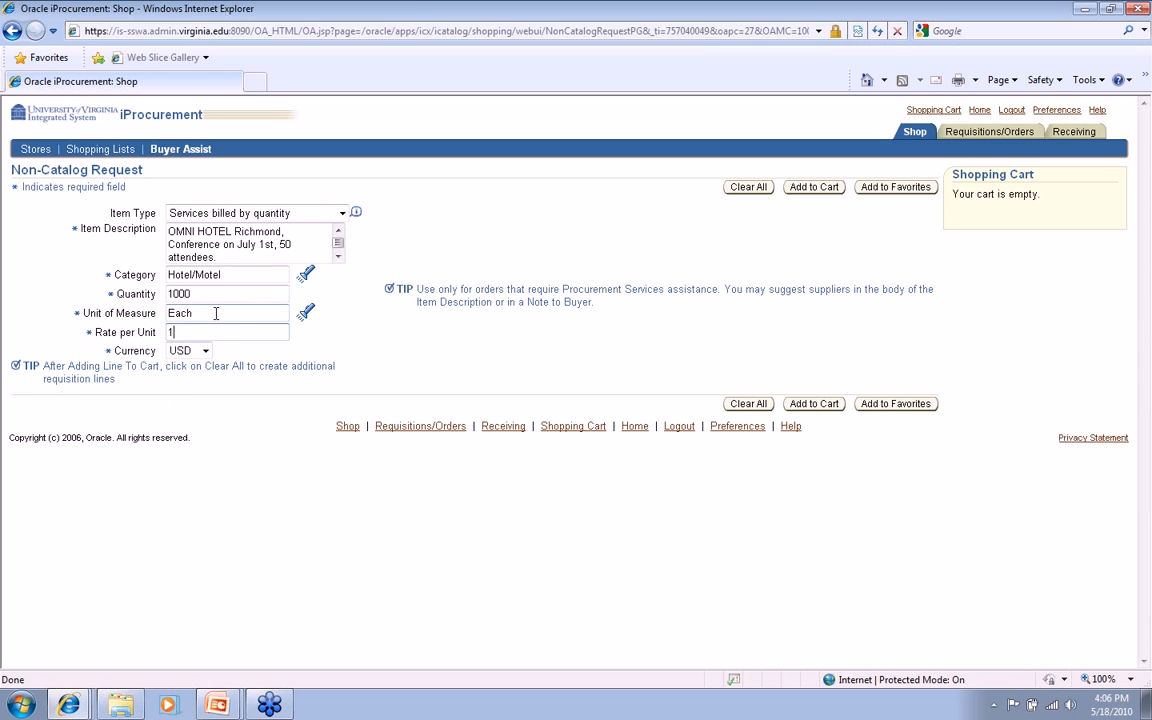
drag(184, 331, 137, 330)
text(0)
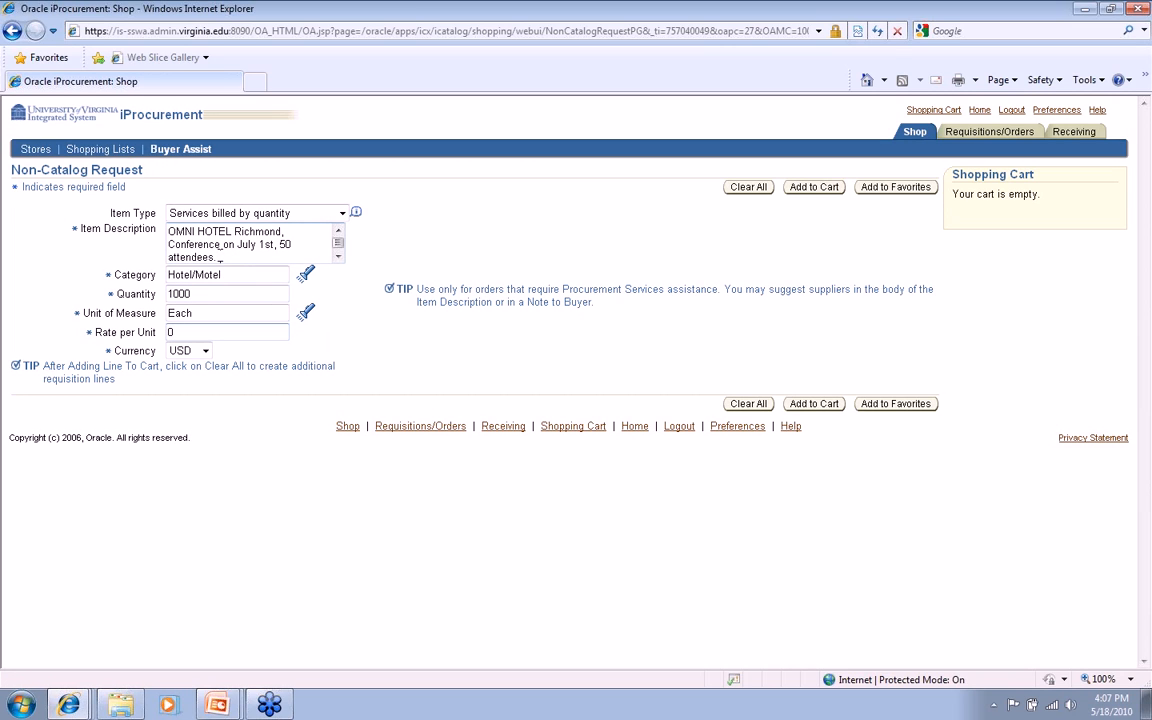
Append "Payment by Procurement credit card." to the end of the item description
text(ayment )
text(by Procurement )
text(credit card.)
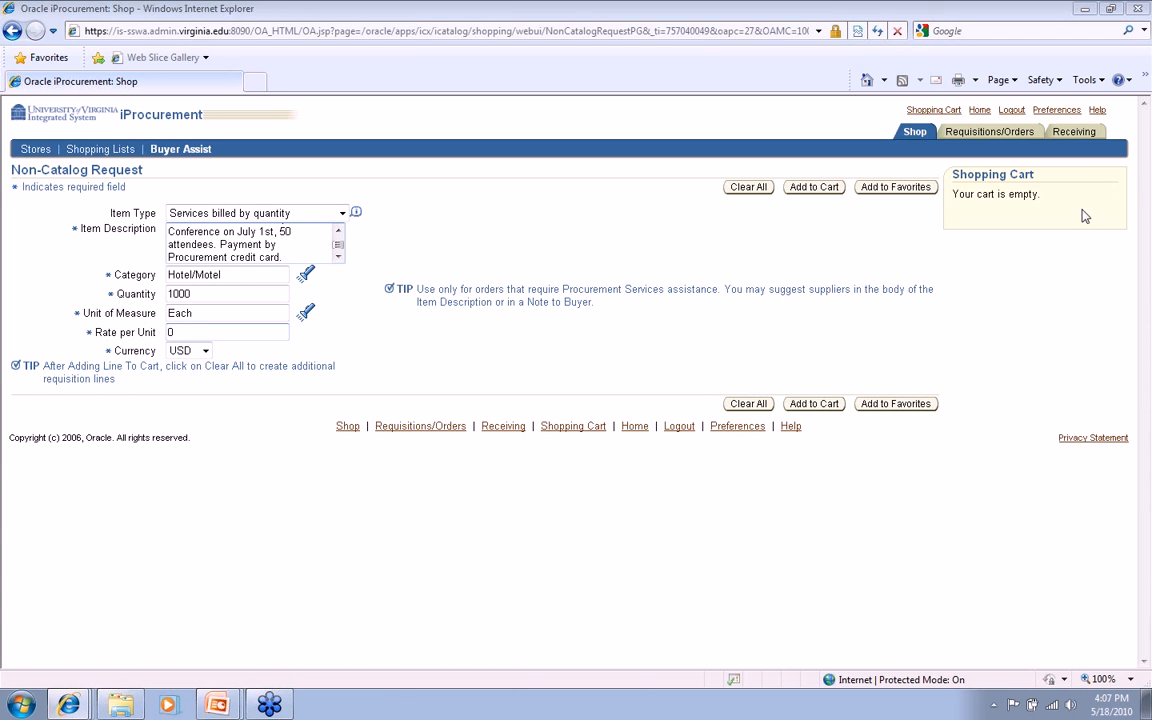
Add the hotel conference line to the shopping cart and proceed to checkout
mouse_move(785, 372)
mouse_down()
mouse_move(797, 426)
mouse_move(860, 375)
mouse_move(789, 375)
mouse_up()
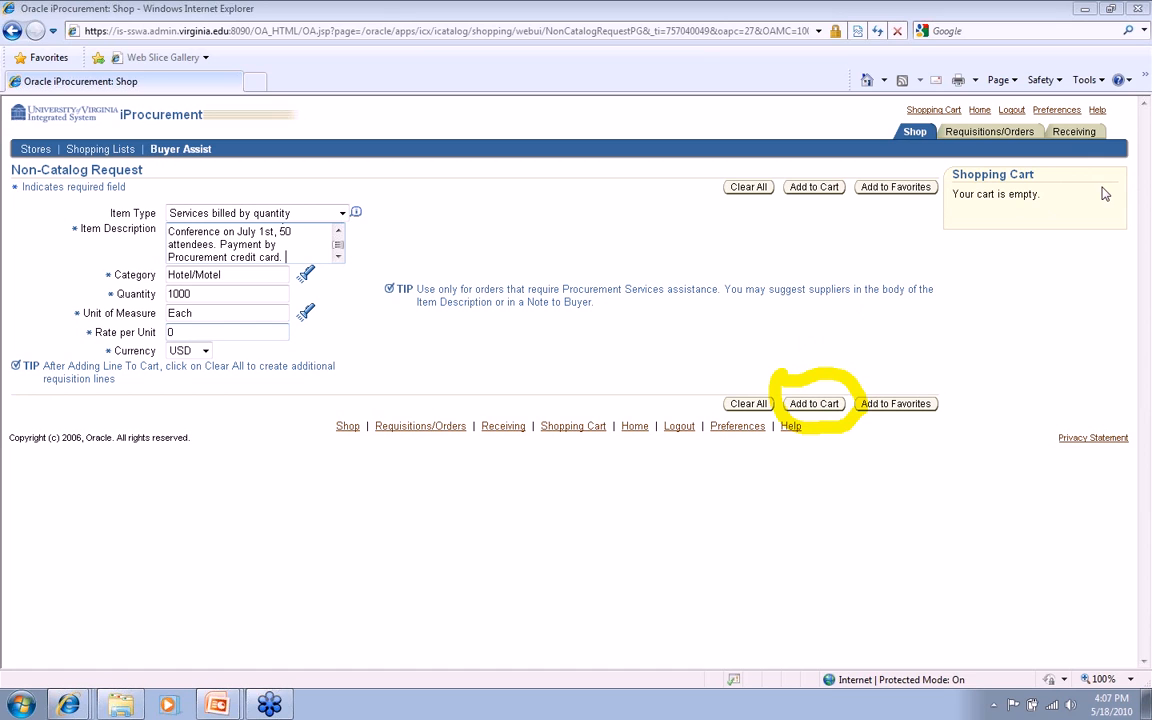
click(838, 401)
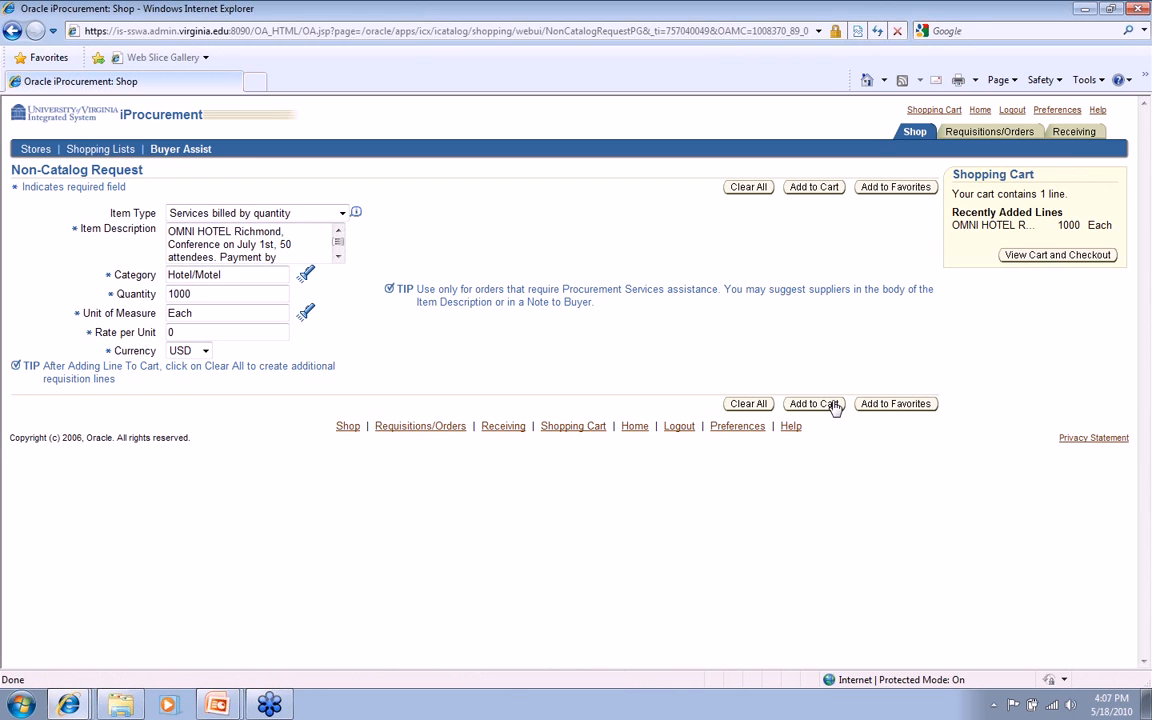
click(1048, 257)
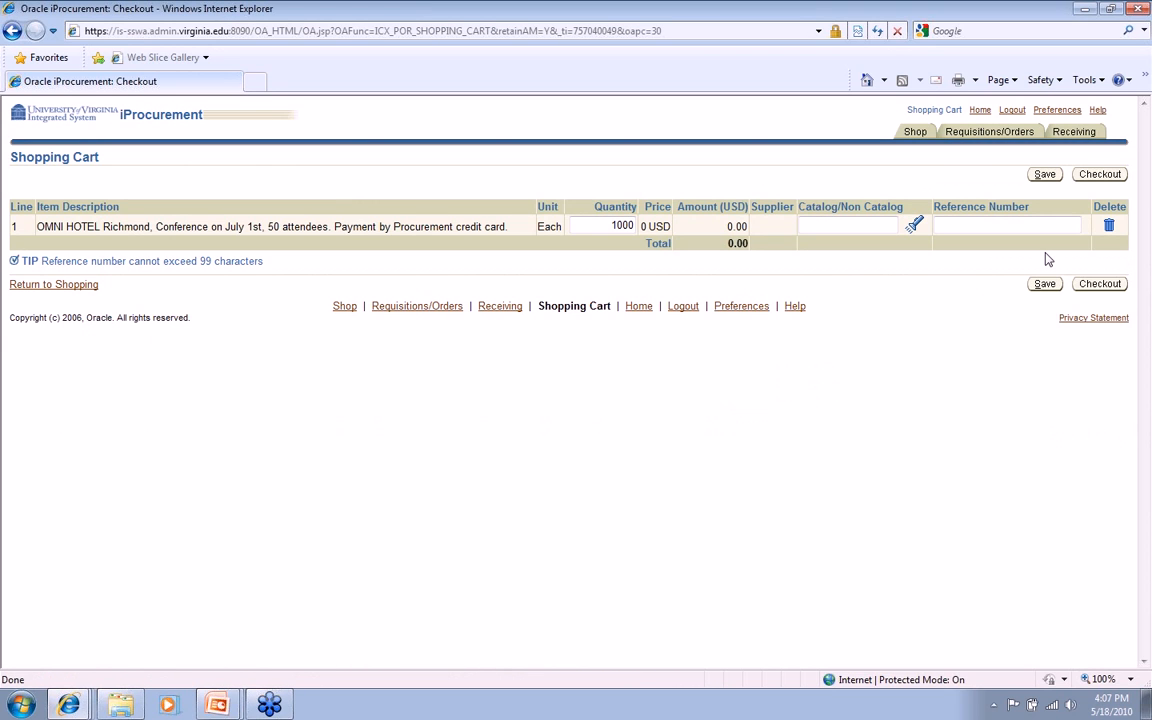
click(1100, 285)
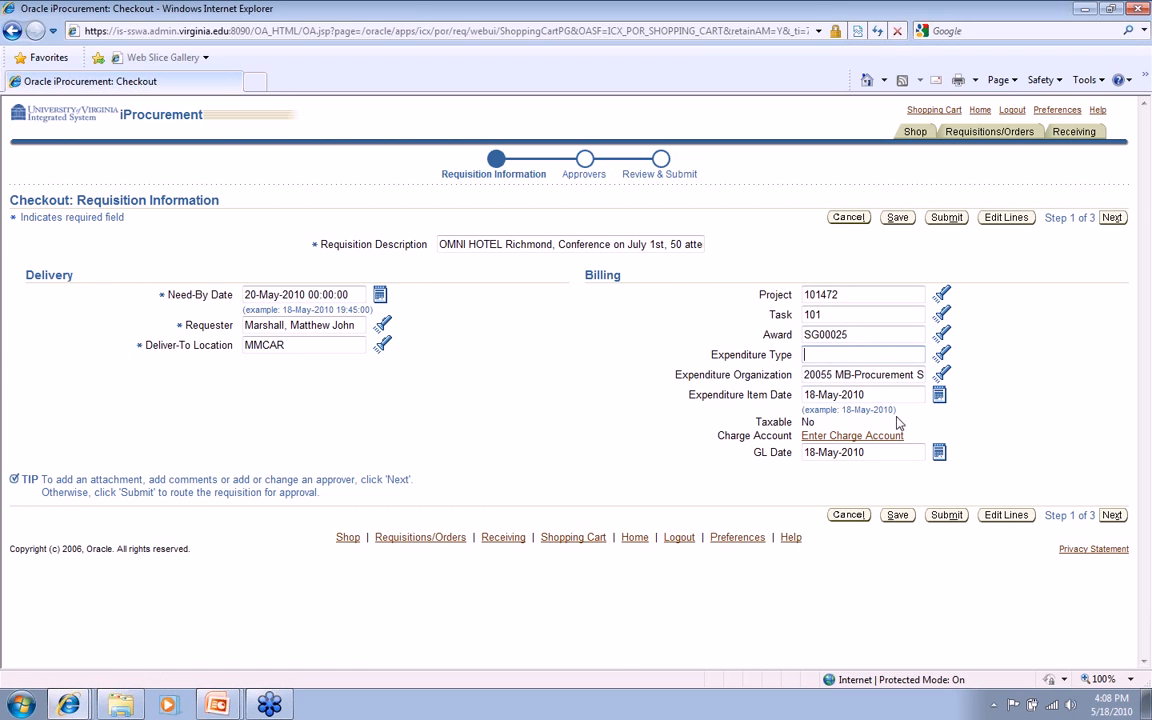
Set the billing expenditure type to "Rent, Conference Space" and continue to the approver list
text(Rent, conferen)
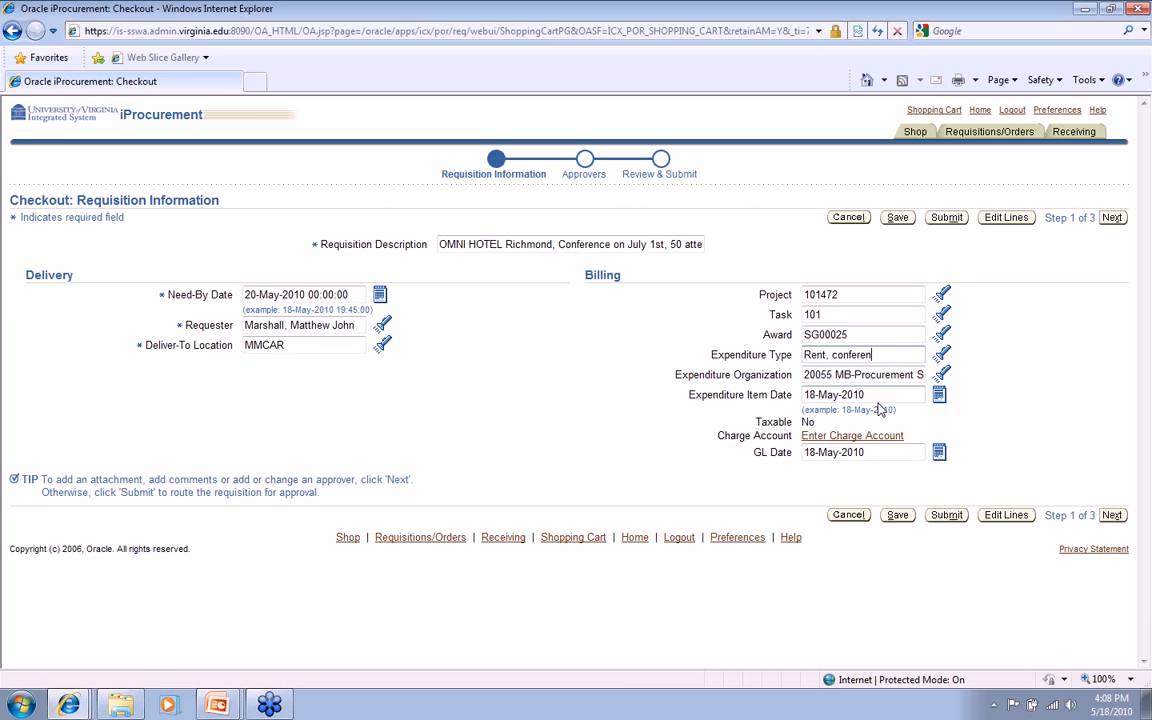
key(Tab)
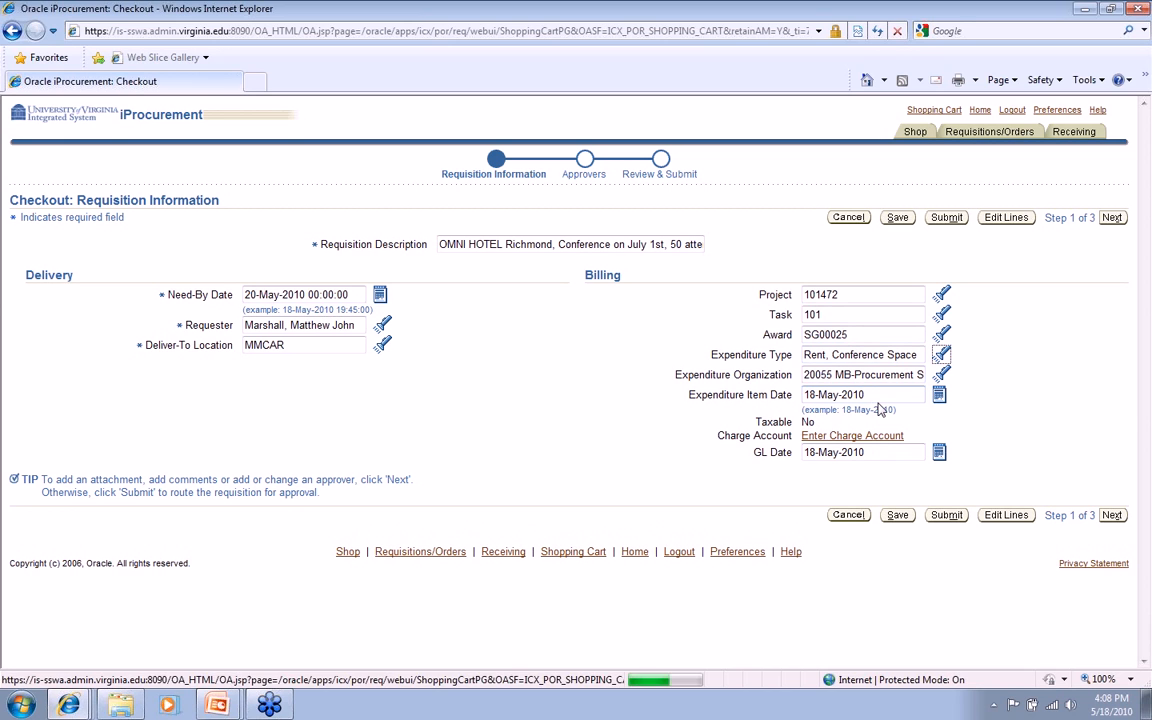
click(1112, 515)
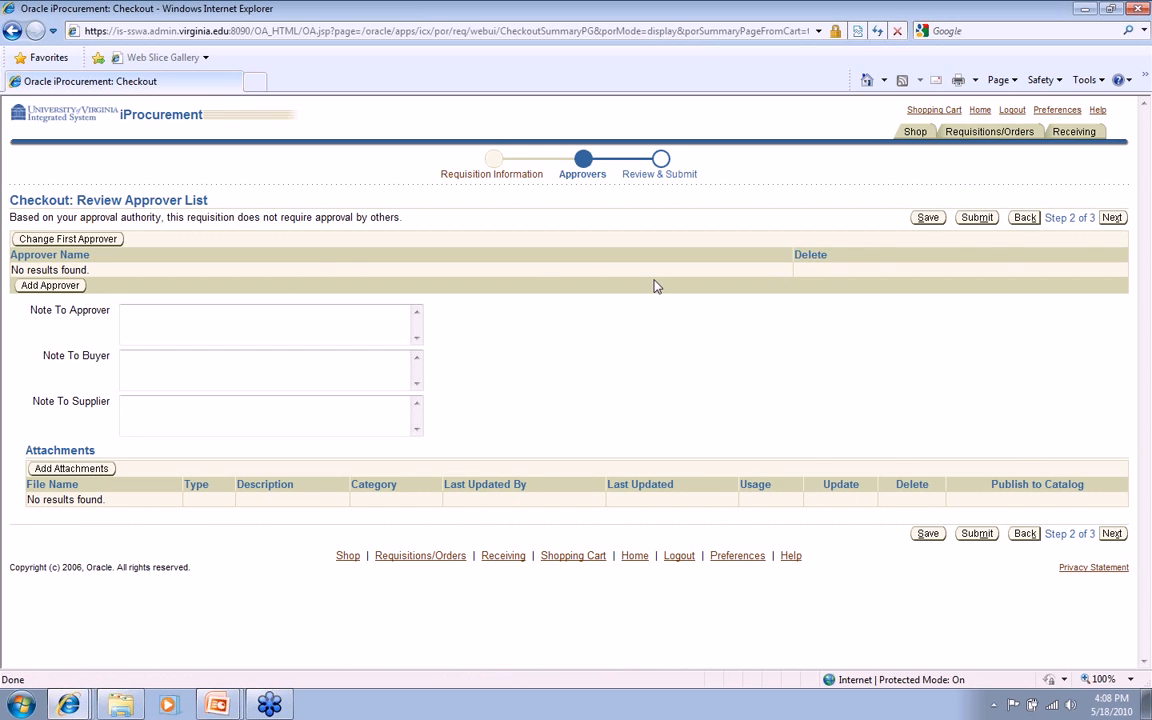
Start a new requisition attachment with the description "Vendor Contract"
click(66, 470)
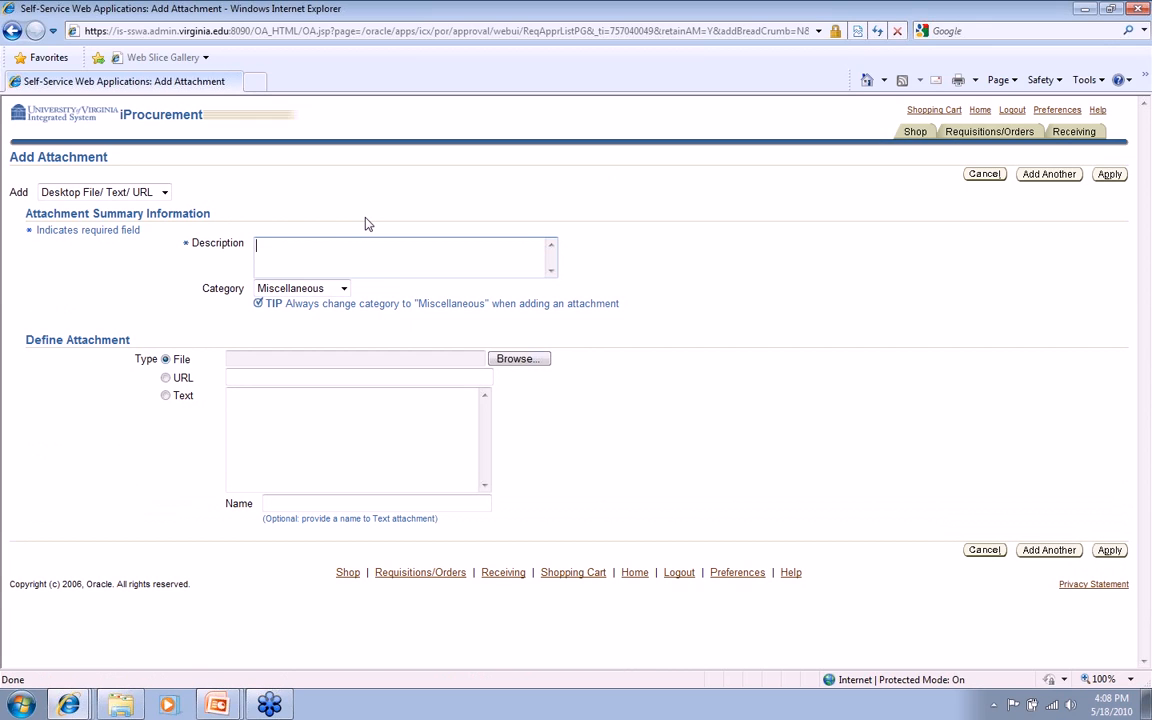
text(Vendor Contract)
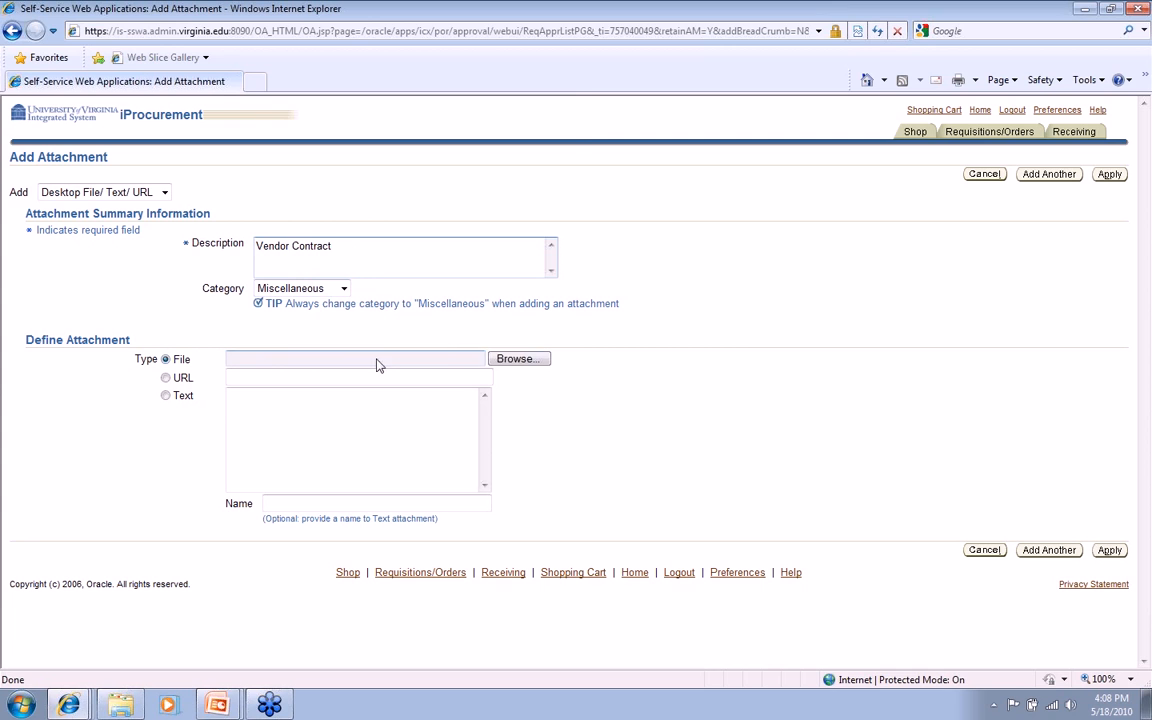
Choose the desktop file "travel power point (6)" for the attachment and apply it to the requisition
click(501, 362)
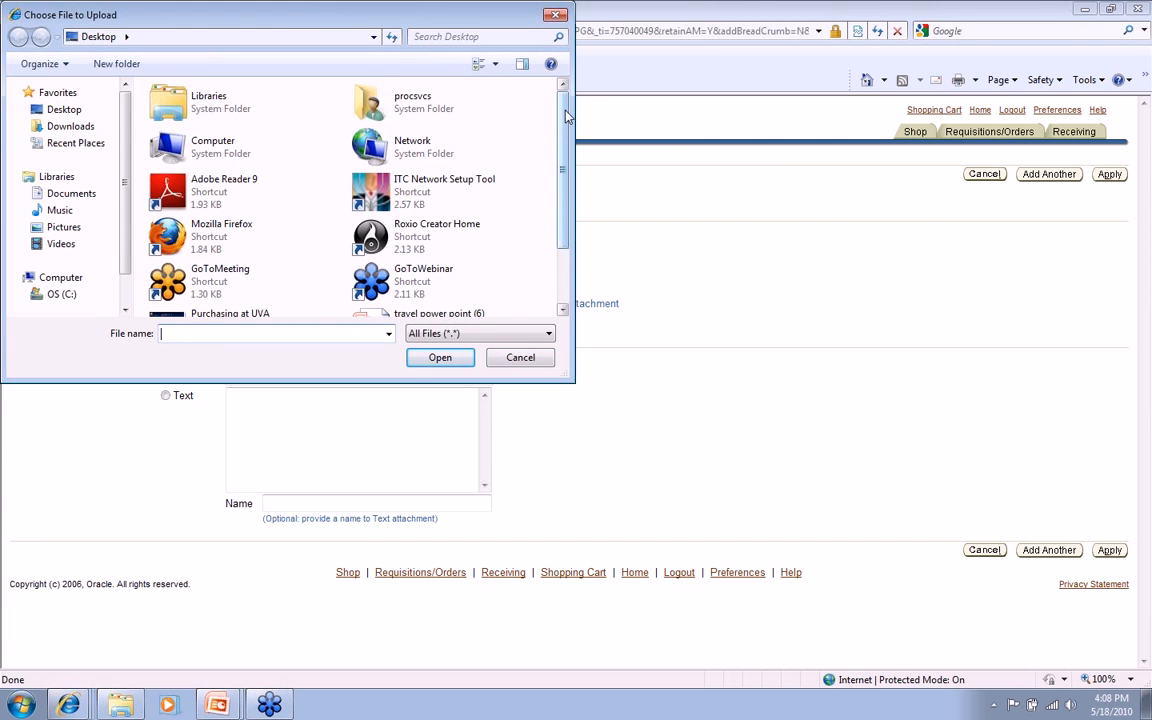
scroll(508, 99, down, 2)
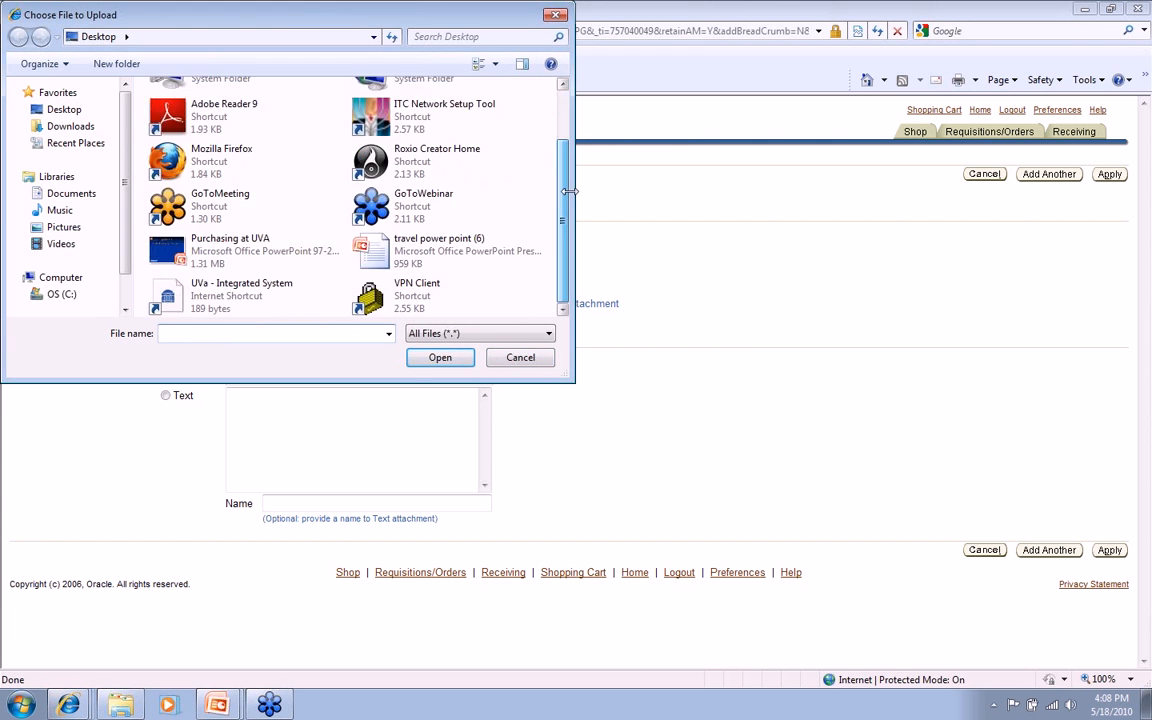
click(372, 255)
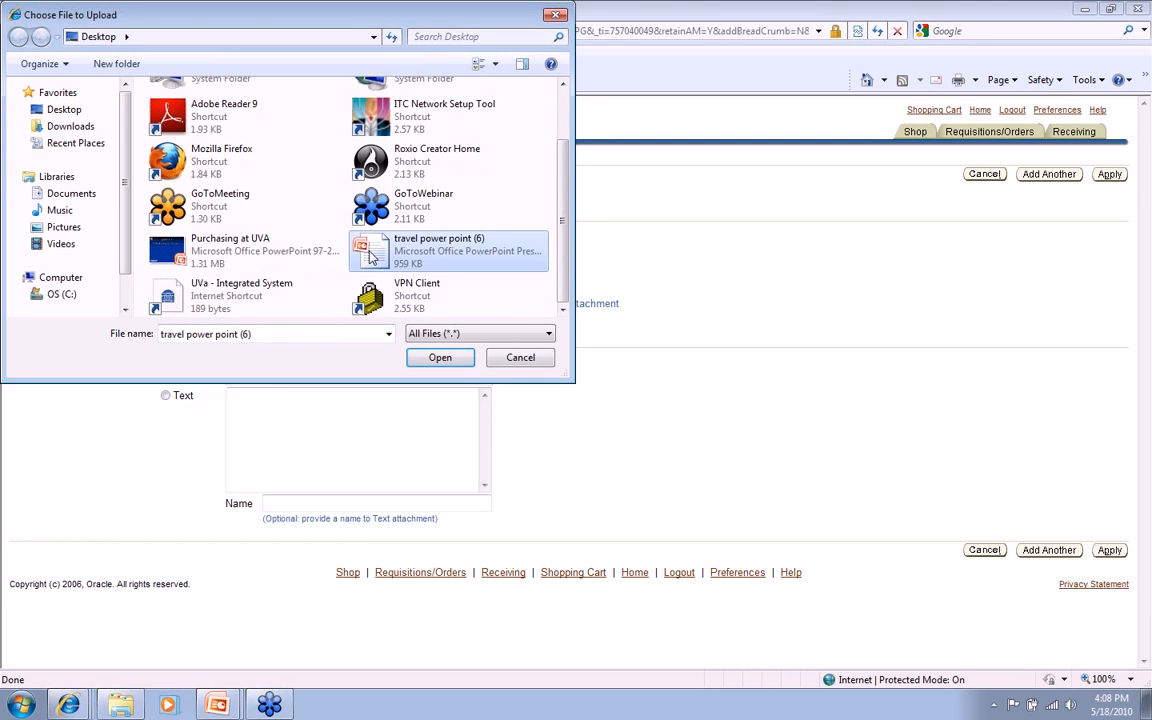
double_click(371, 255)
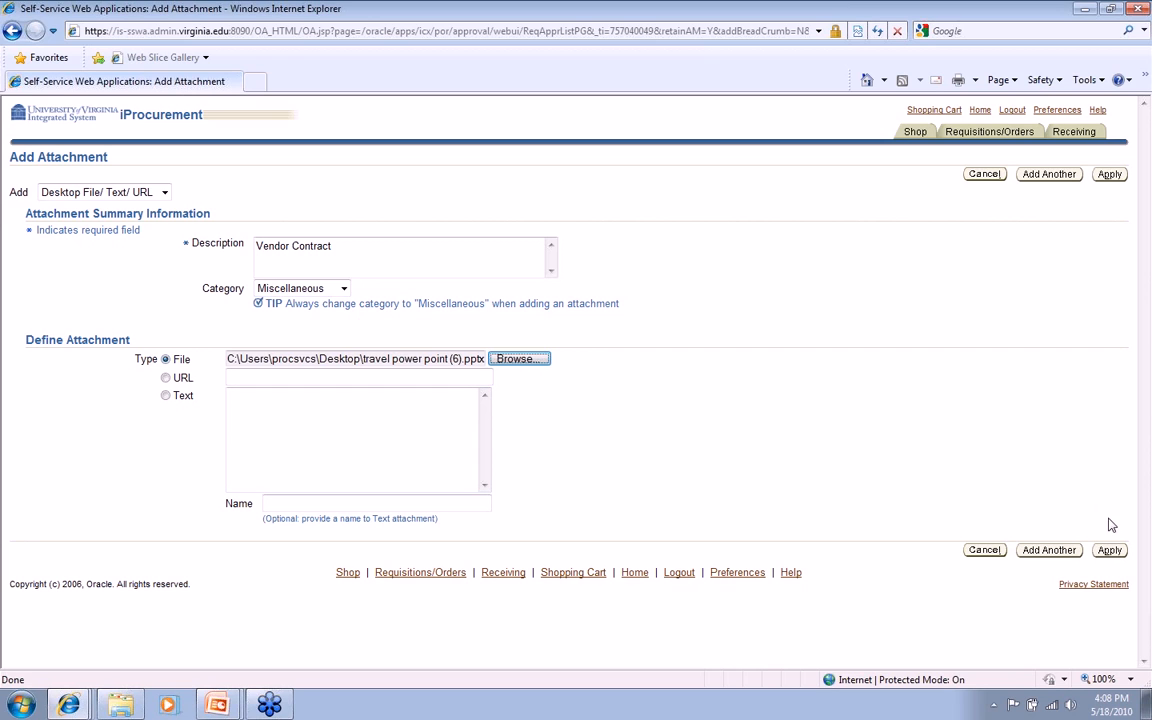
click(1108, 550)
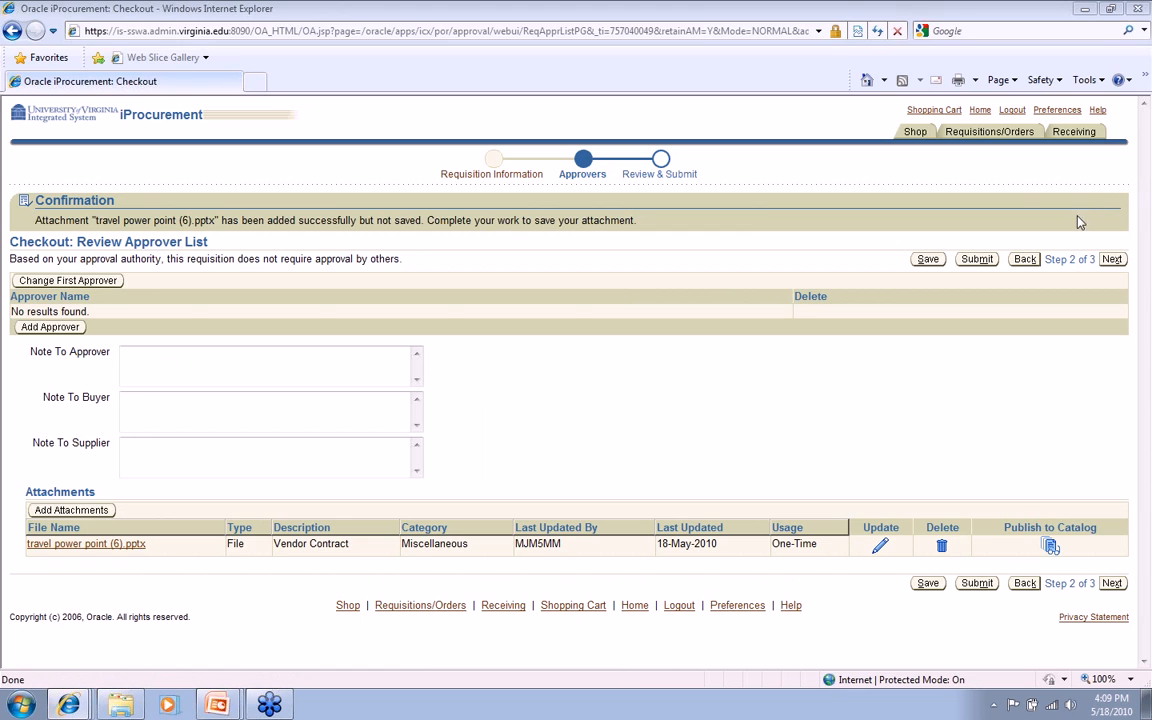
mouse_move(125, 205)
mouse_down()
mouse_move(150, 176)
mouse_move(34, 168)
mouse_move(48, 196)
mouse_move(108, 206)
mouse_up()
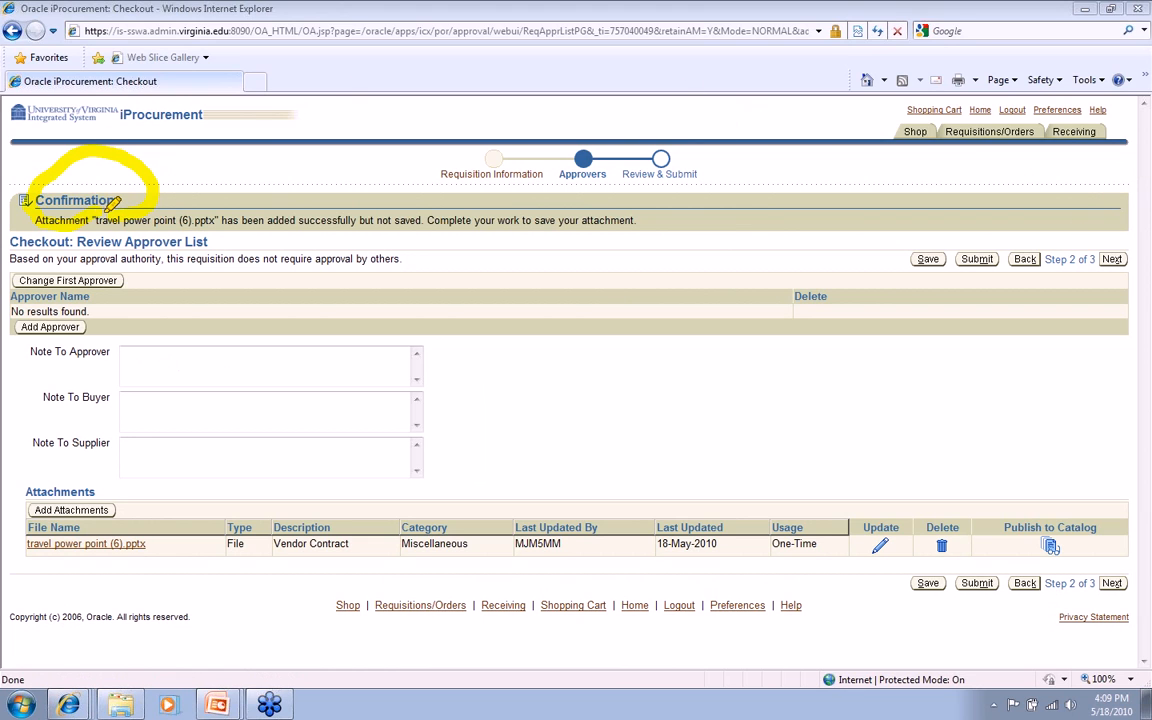
mouse_move(24, 550)
mouse_down()
mouse_move(125, 565)
mouse_move(114, 516)
mouse_move(48, 518)
mouse_up()
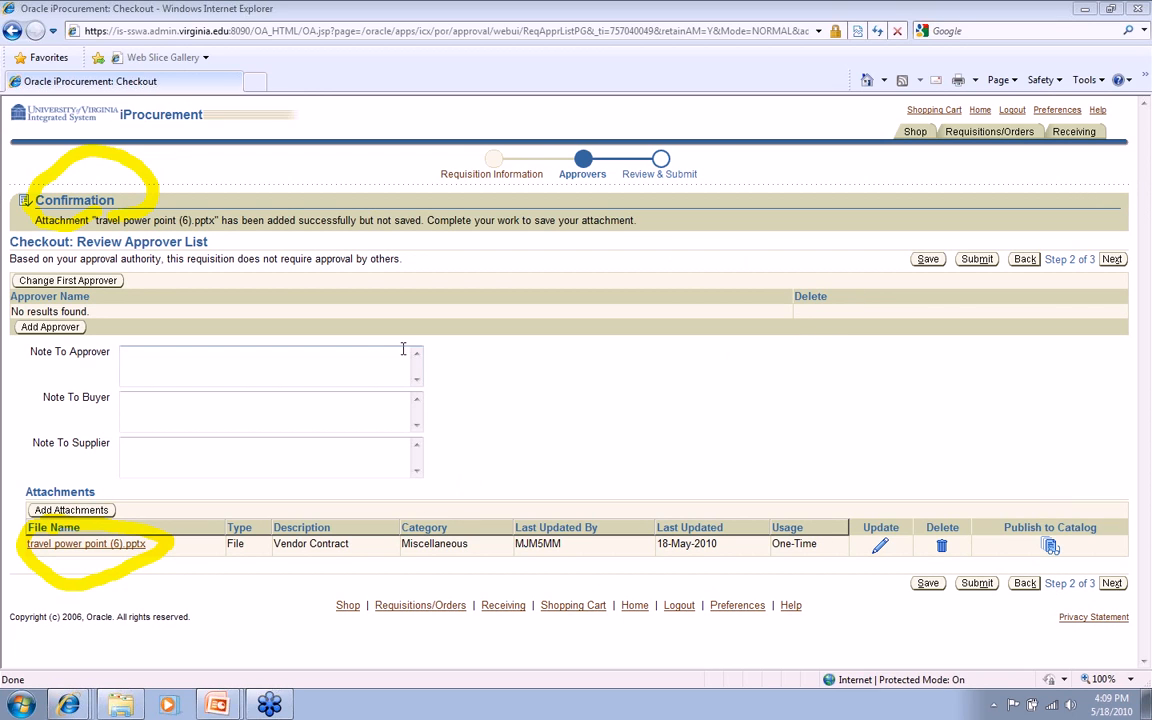
Add the buyer note "Contract needs to be signed by June 15th." and submit the requisition
click(171, 404)
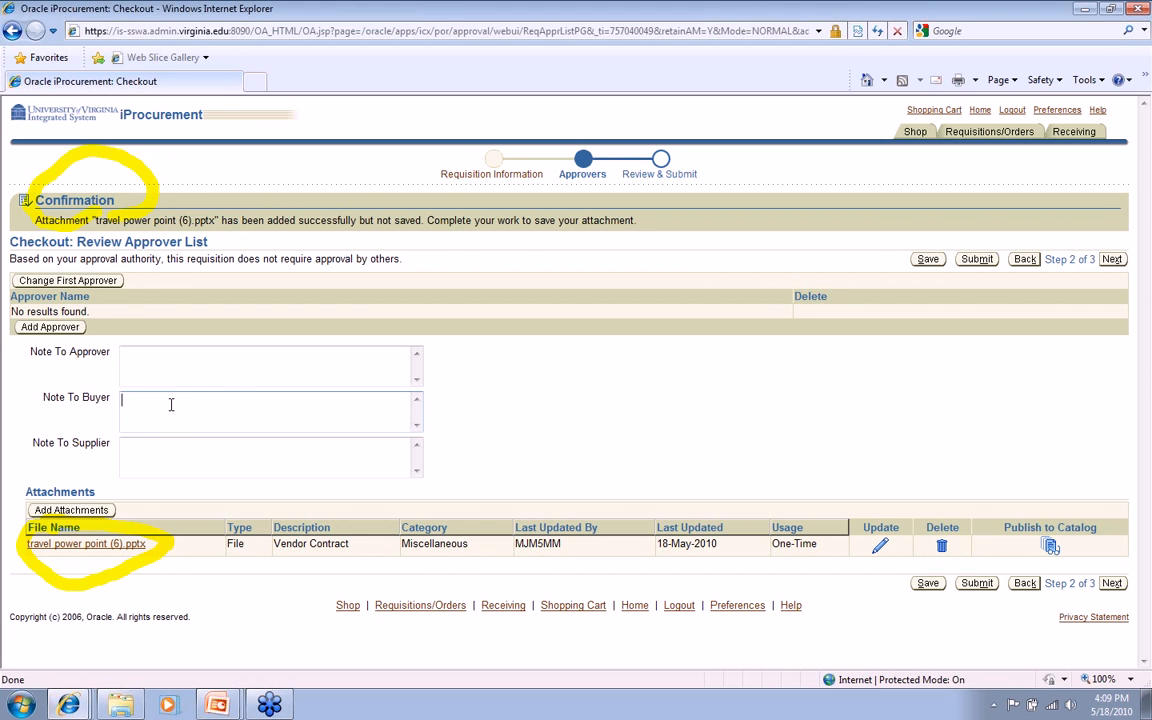
text(Contract needs to be signed by June 15th.)
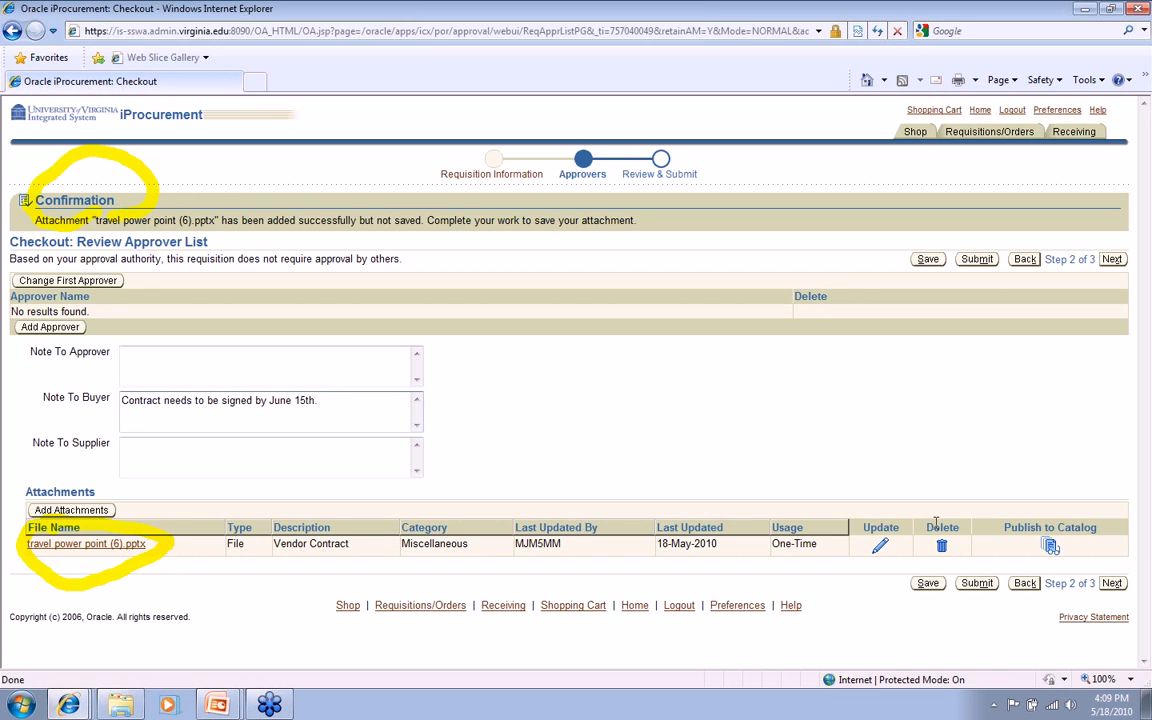
click(979, 586)
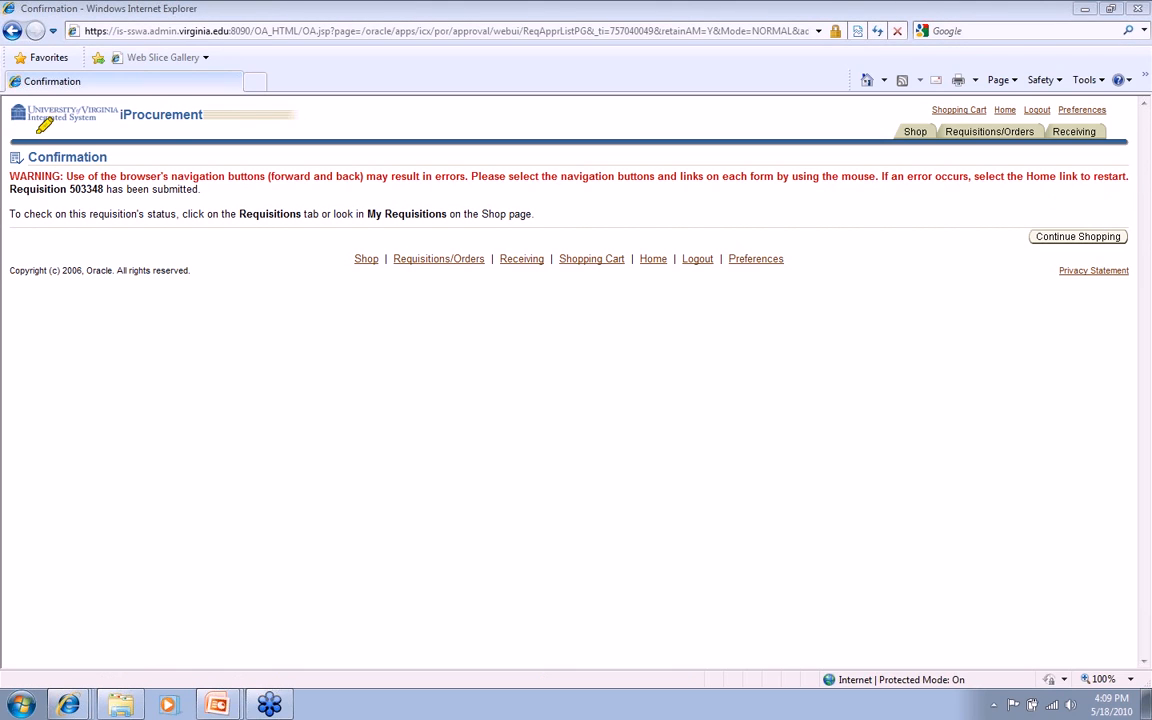
mouse_move(24, 160)
mouse_down()
mouse_move(60, 168)
mouse_move(117, 148)
mouse_move(62, 127)
mouse_move(17, 138)
mouse_move(75, 192)
mouse_move(100, 190)
mouse_up()
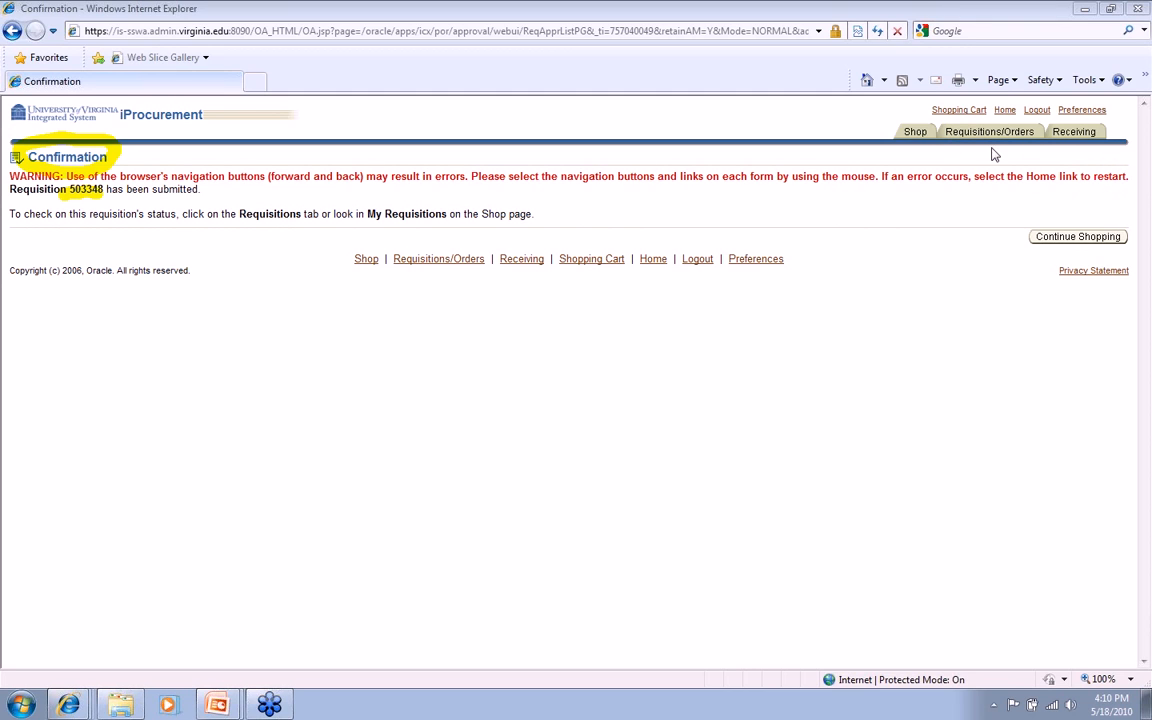
Open the submitted OMNI HOTEL Richmond requisition from the Shop page and check the assigned buyer in line 1's additional information
click(915, 133)
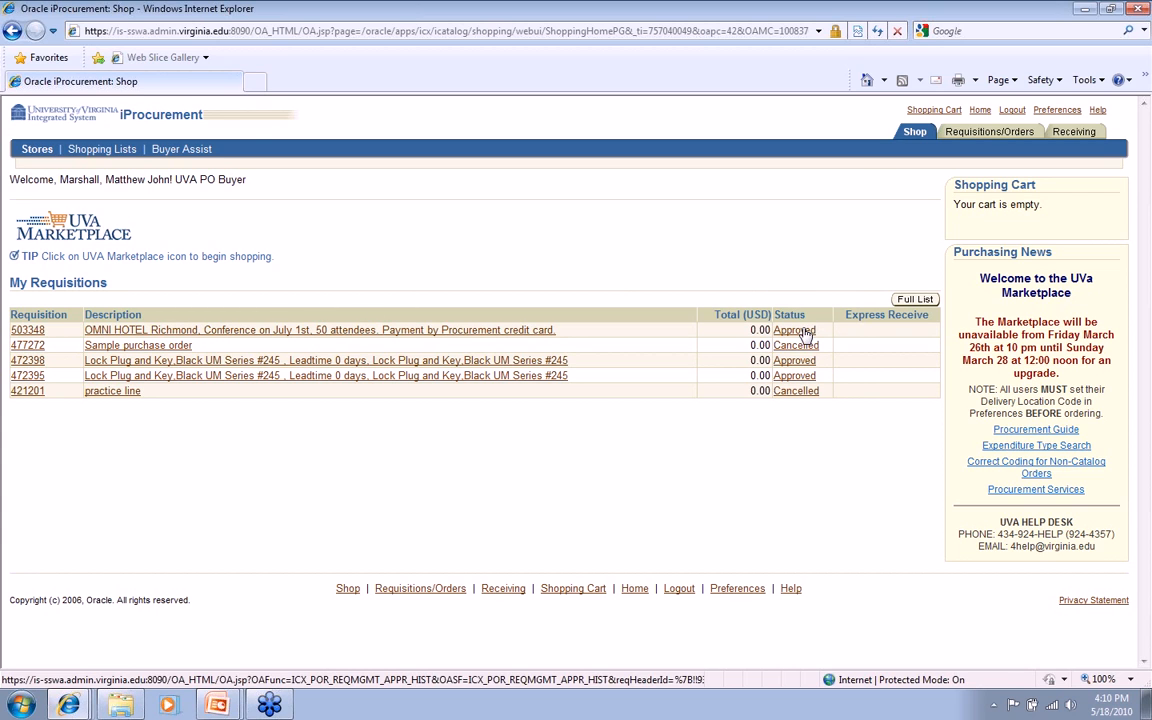
click(31, 334)
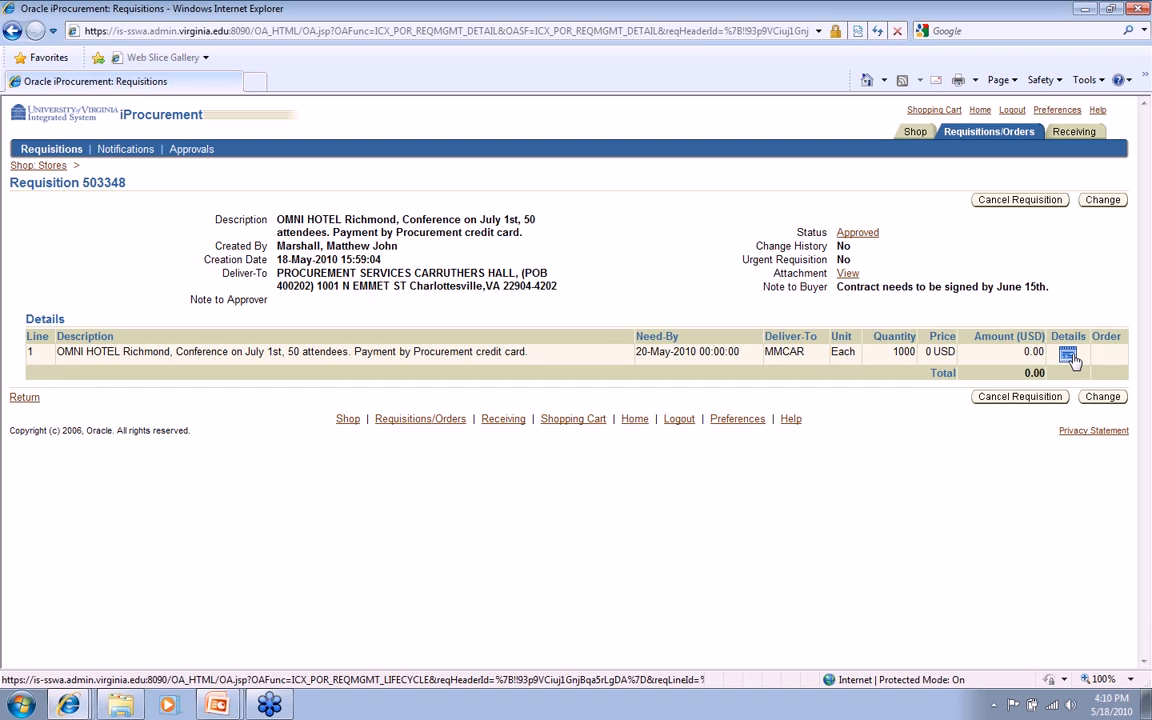
click(1070, 355)
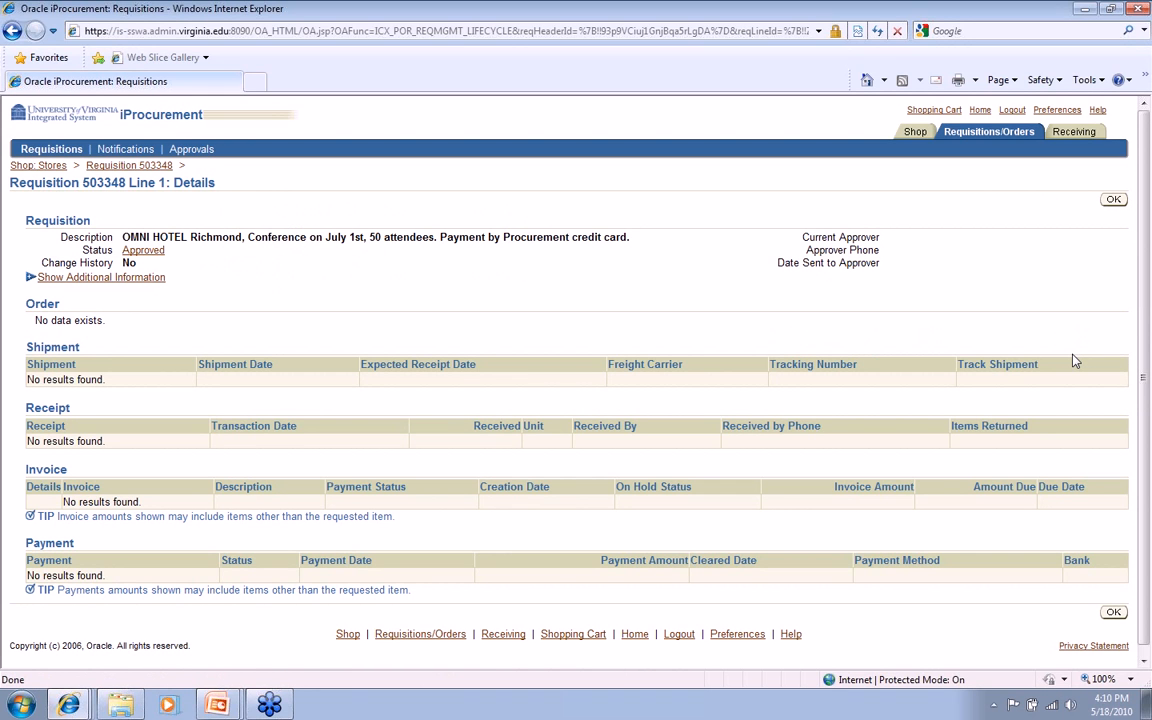
click(145, 277)
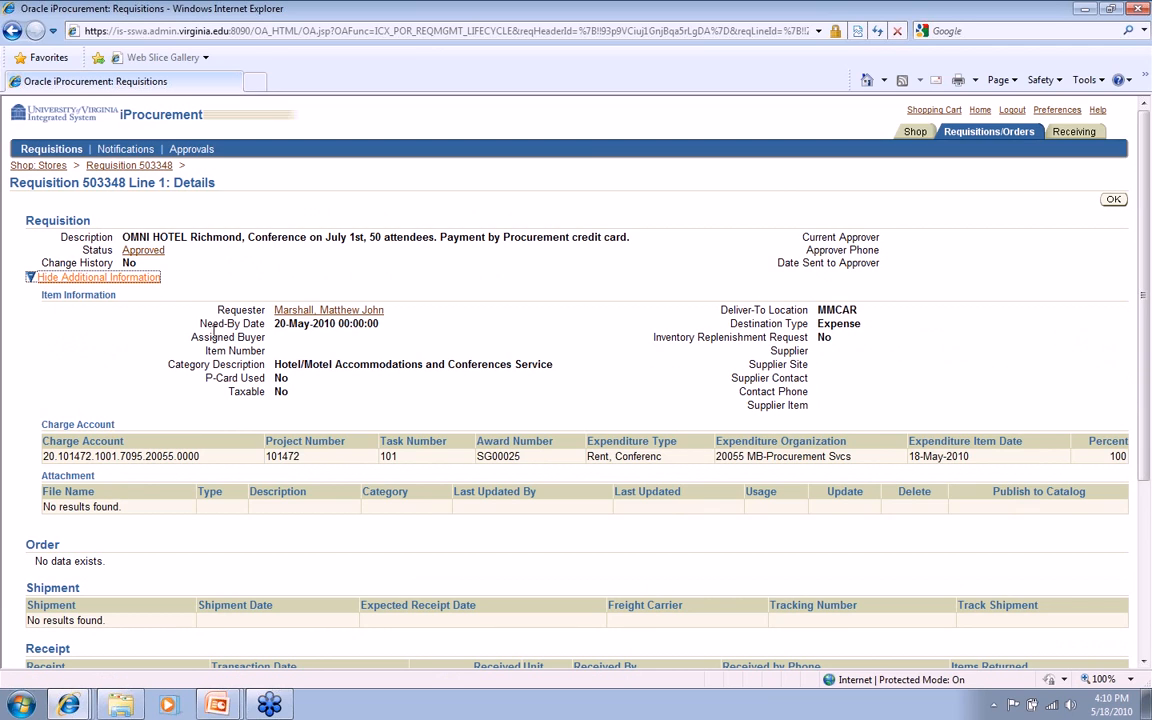
drag(189, 337, 273, 343)
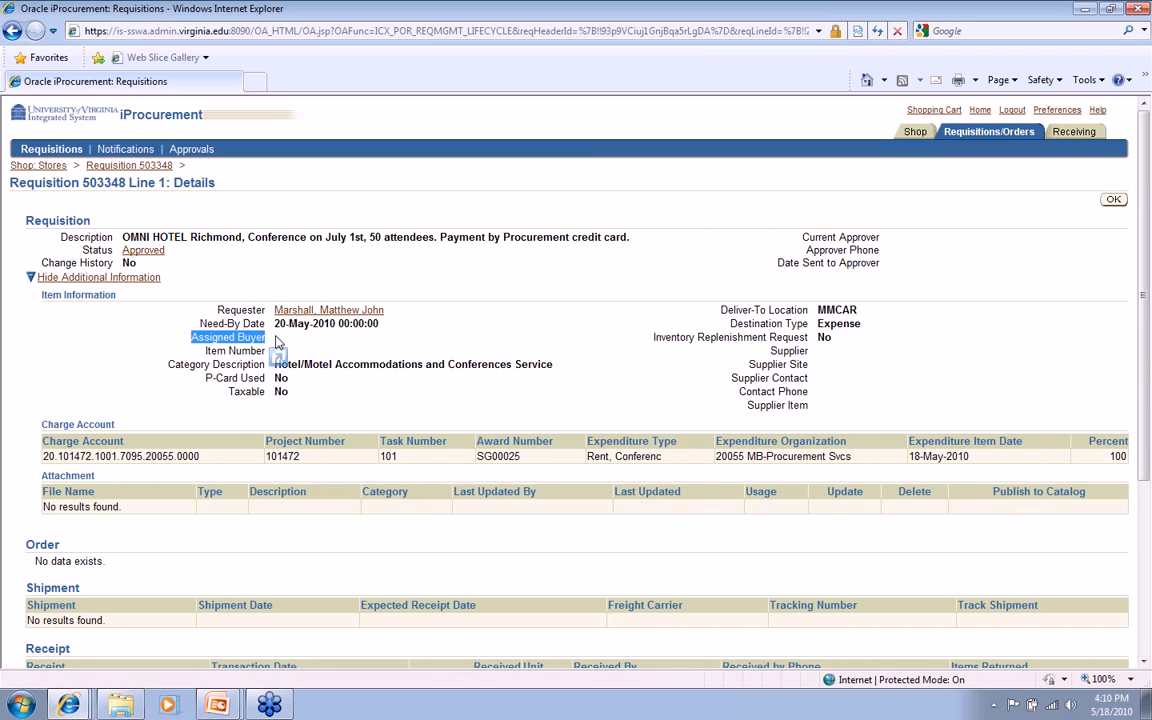
click(278, 343)
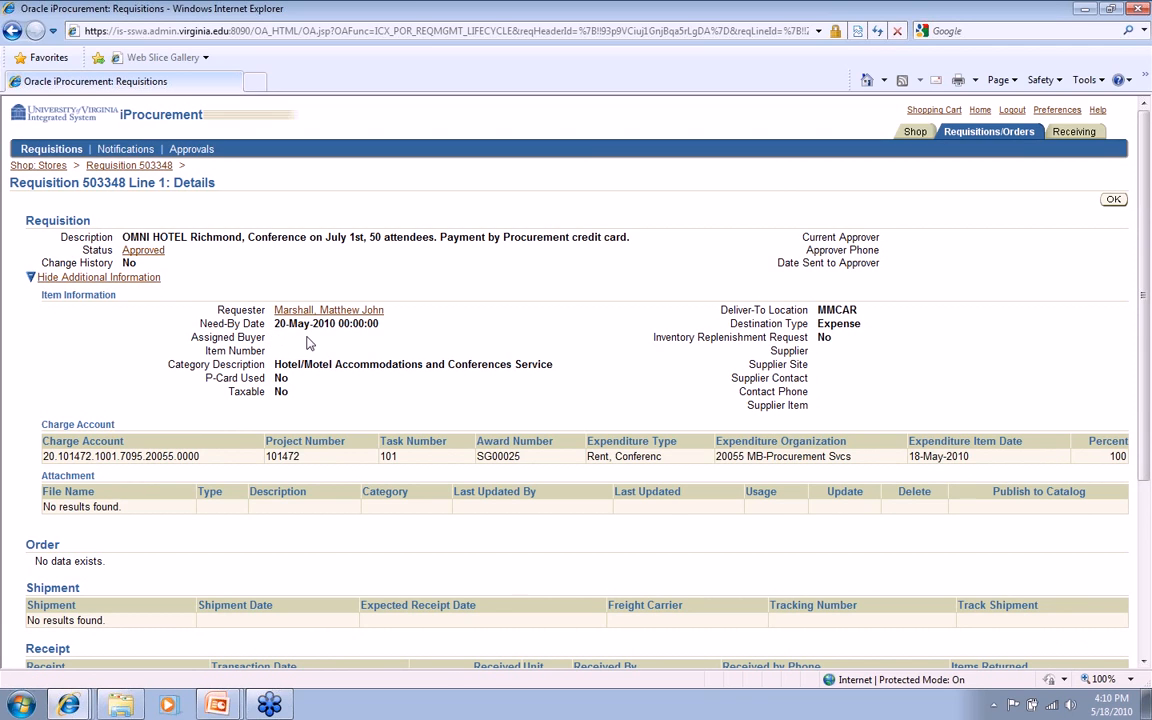